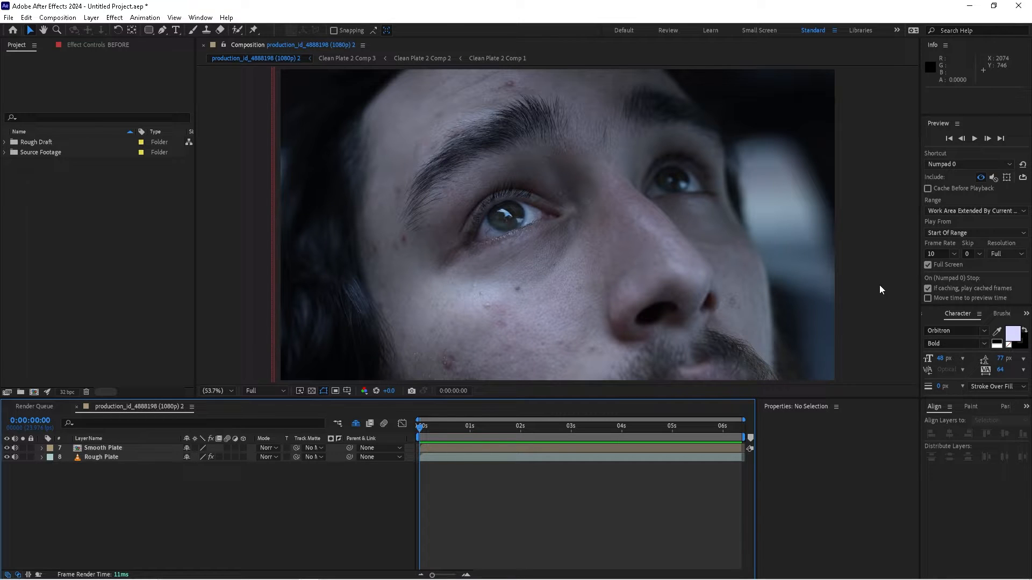
Step: Preview the finished face-smoothing composition full screen, stop playback and scrub the playhead at the start of the timeline
{"action": "key", "text": "KP_0"}
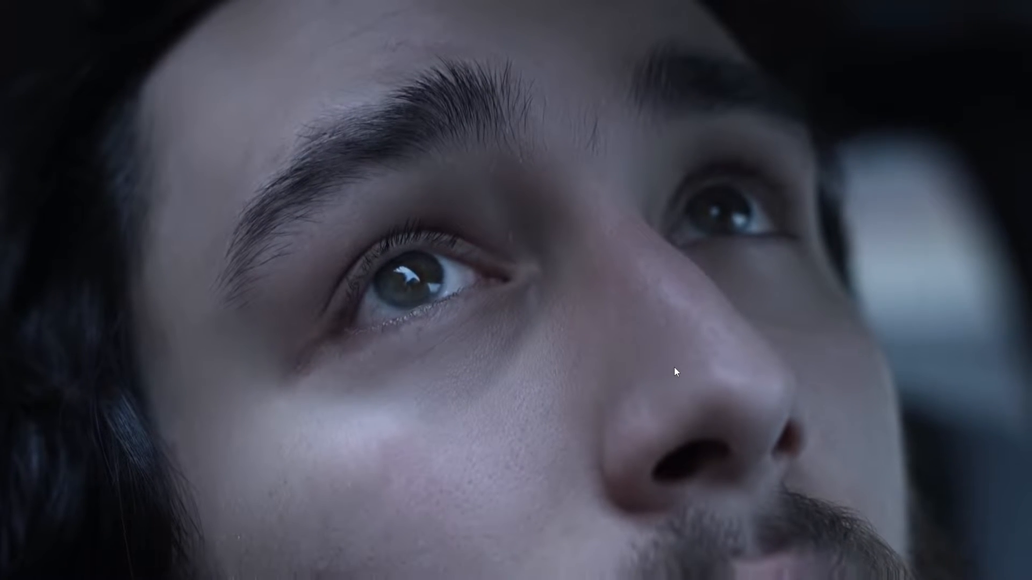
{"action": "key", "text": "space"}
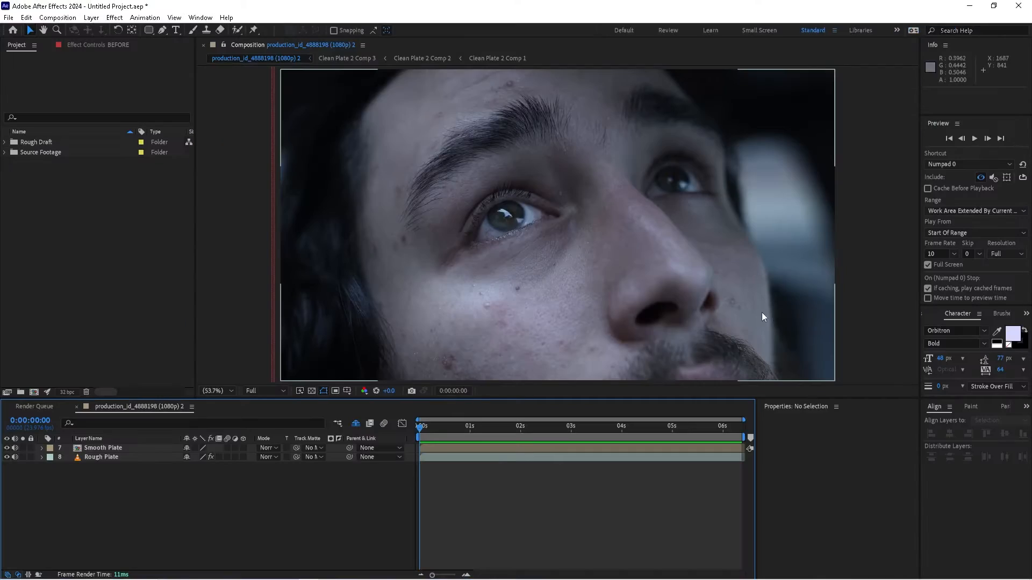
{"action": "left_click_drag", "start_coordinate": [434, 427], "coordinate": [419, 472]}
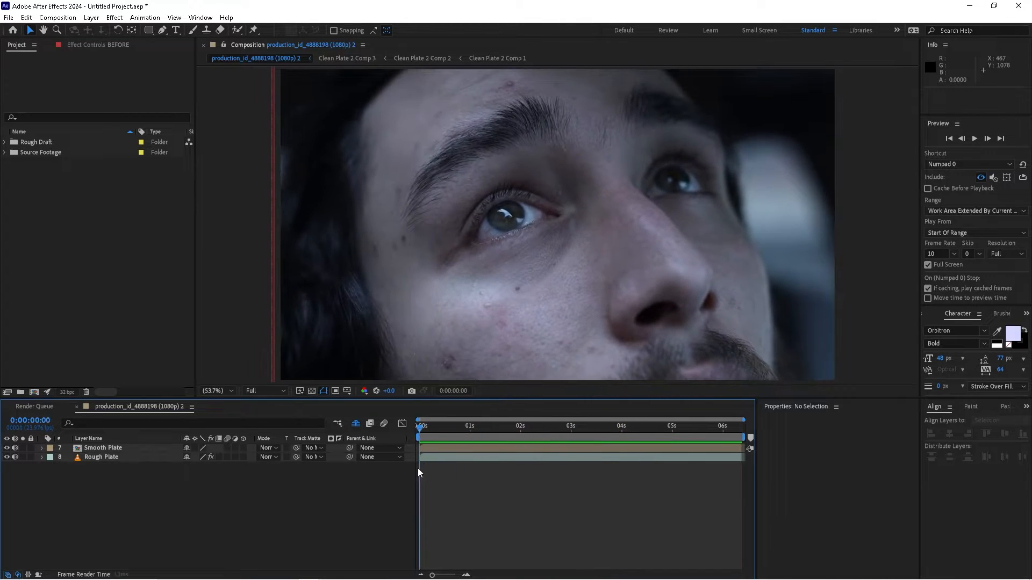
Step: Create a new composition from the Face Smoothing Tutorial Clean Plate clip in the Source Footage folder
{"action": "left_click", "coordinate": [4, 153]}
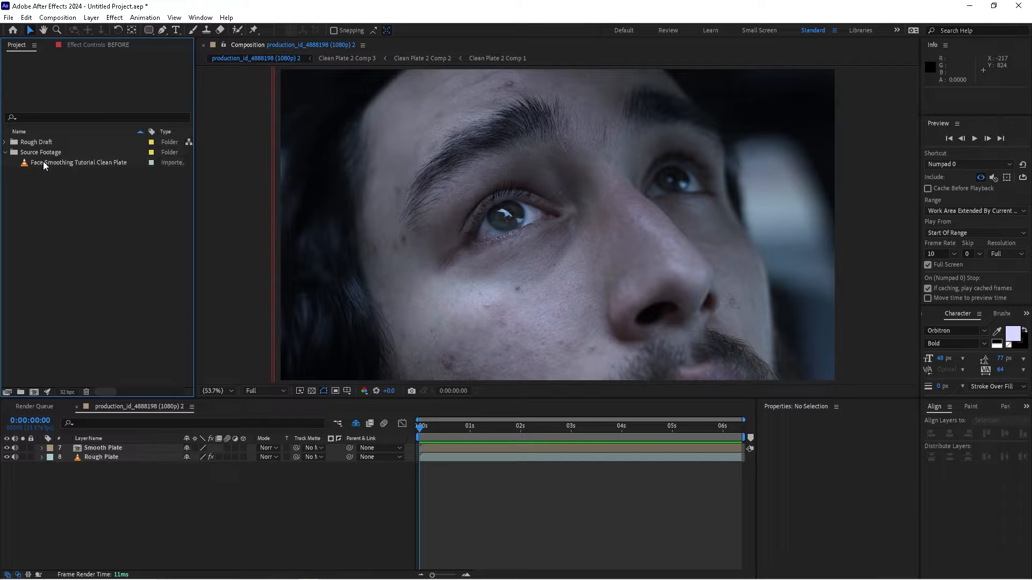
{"action": "left_click", "coordinate": [38, 162]}
{"action": "left_click_drag", "start_coordinate": [38, 398], "coordinate": [35, 395]}
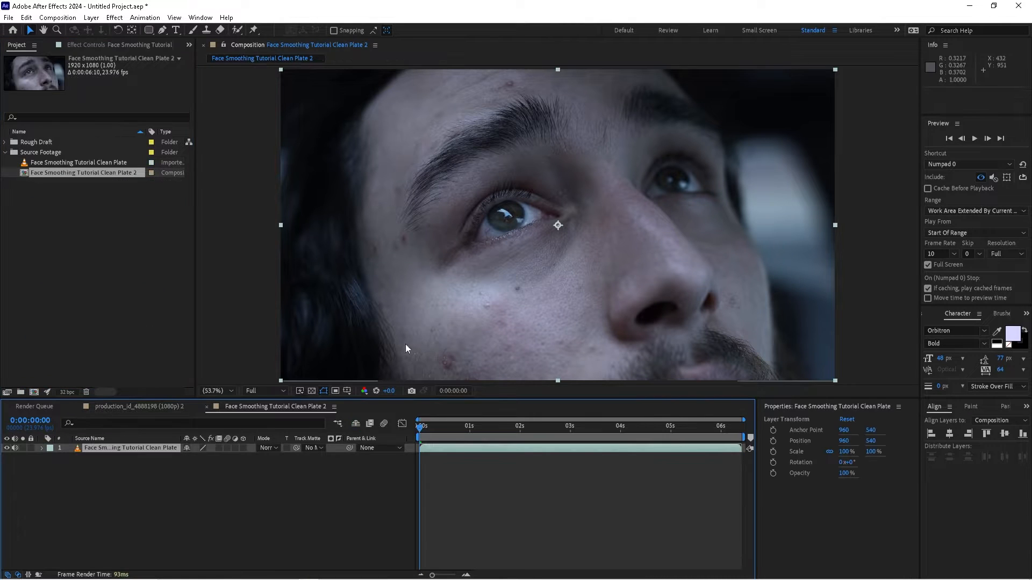
Step: Check the end of the clip, trim the composition to its work area and return the playhead to the first frame
{"action": "left_click_drag", "start_coordinate": [427, 425], "coordinate": [732, 453]}
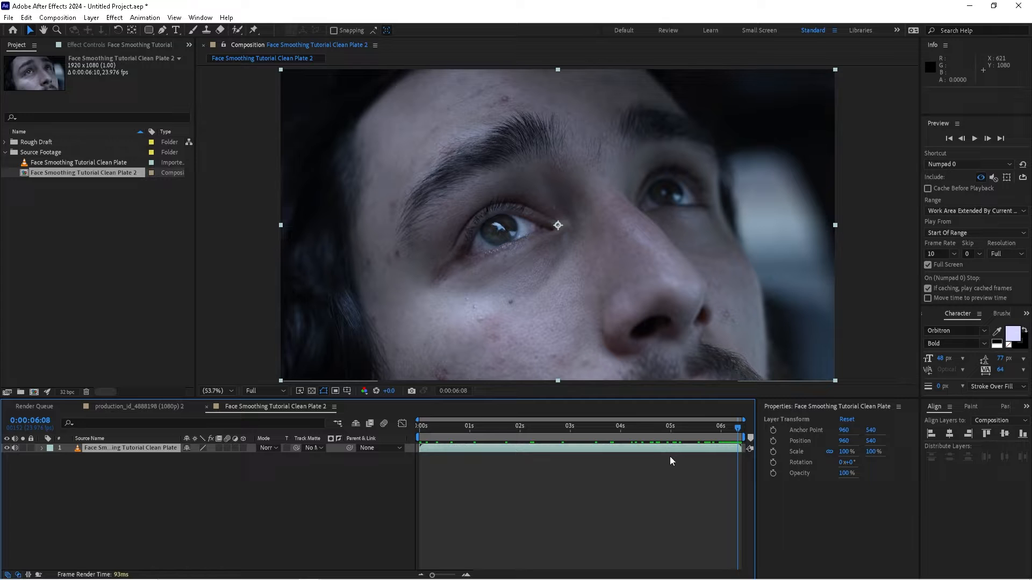
{"action": "right_click", "coordinate": [627, 437]}
{"action": "left_click", "coordinate": [655, 466]}
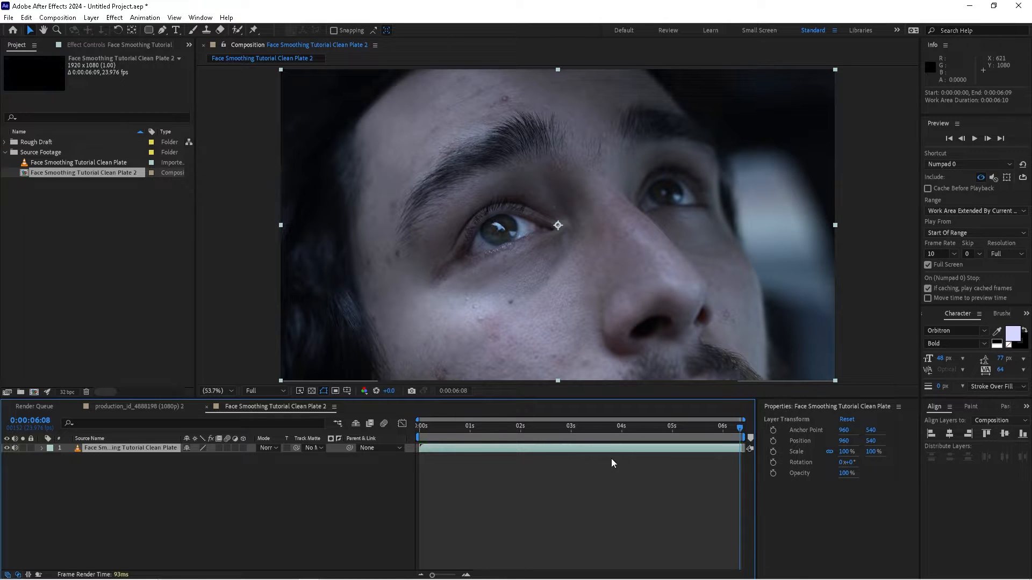
{"action": "left_click_drag", "start_coordinate": [624, 426], "coordinate": [385, 439]}
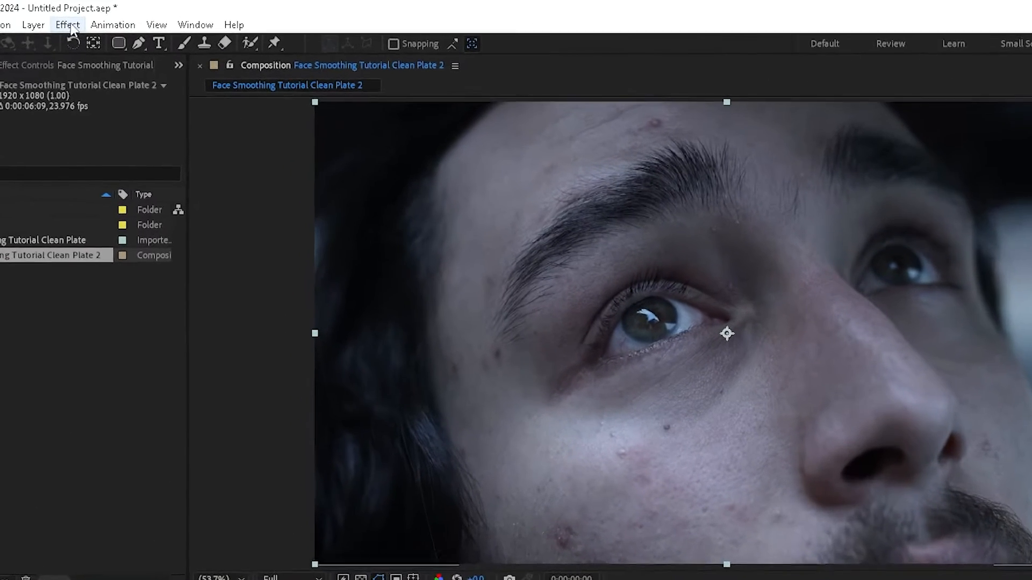
Step: Apply the Boris FX Mocha Pro effect to the clean plate layer and launch its Mocha interface
{"action": "left_click", "coordinate": [114, 18]}
{"action": "mouse_move", "coordinate": [166, 225]}
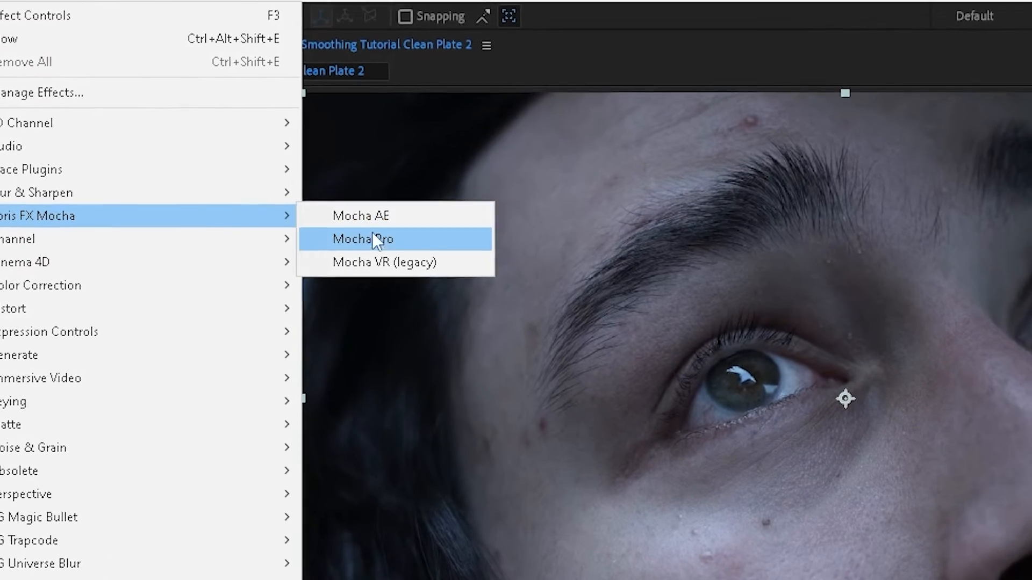
{"action": "left_click", "coordinate": [375, 240]}
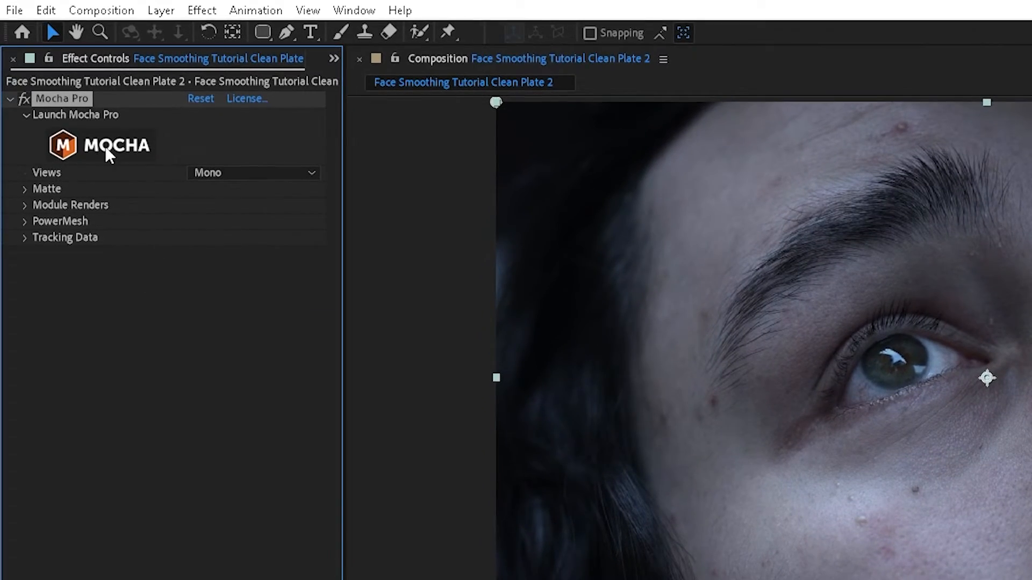
{"action": "left_click", "coordinate": [106, 149]}
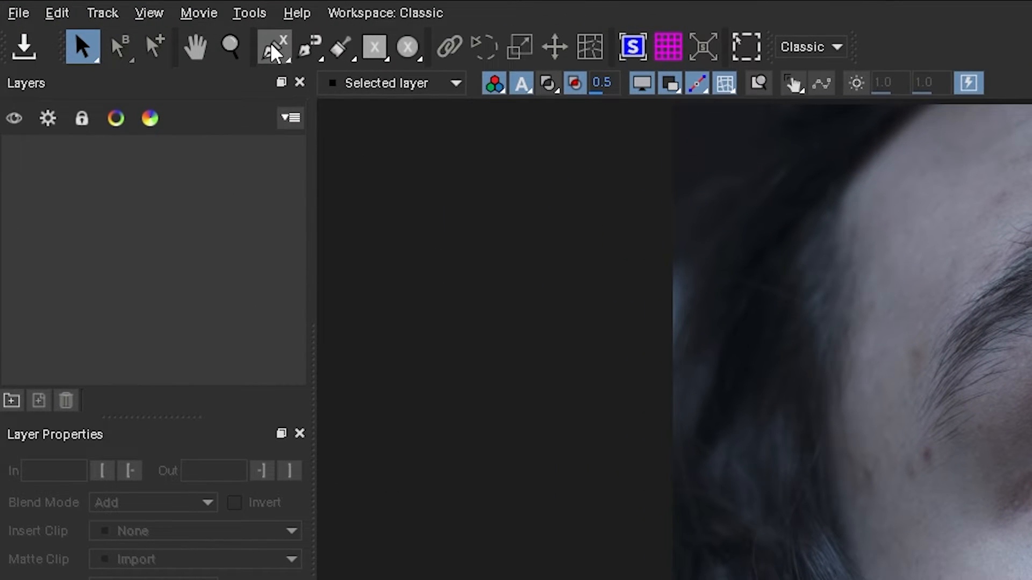
Step: Start an X-Spline around the face, placing points along the near temple and up the hairline to the forehead
{"action": "left_click", "coordinate": [274, 51]}
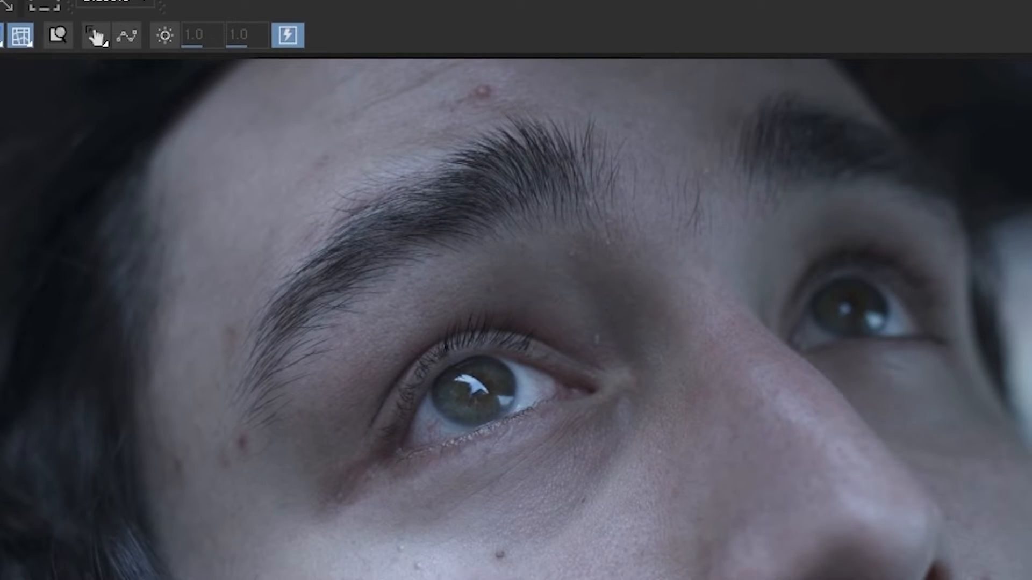
{"action": "left_click", "coordinate": [159, 545]}
{"action": "left_click", "coordinate": [145, 426]}
{"action": "left_click", "coordinate": [167, 344]}
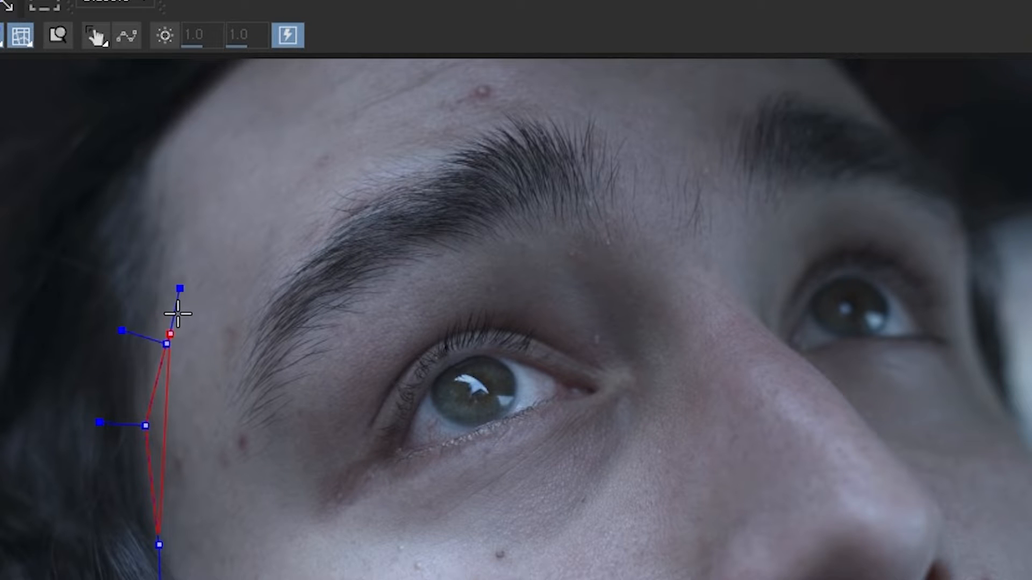
{"action": "left_click", "coordinate": [181, 268]}
{"action": "left_click", "coordinate": [154, 176]}
{"action": "left_click_drag", "start_coordinate": [247, 157], "coordinate": [258, 425]}
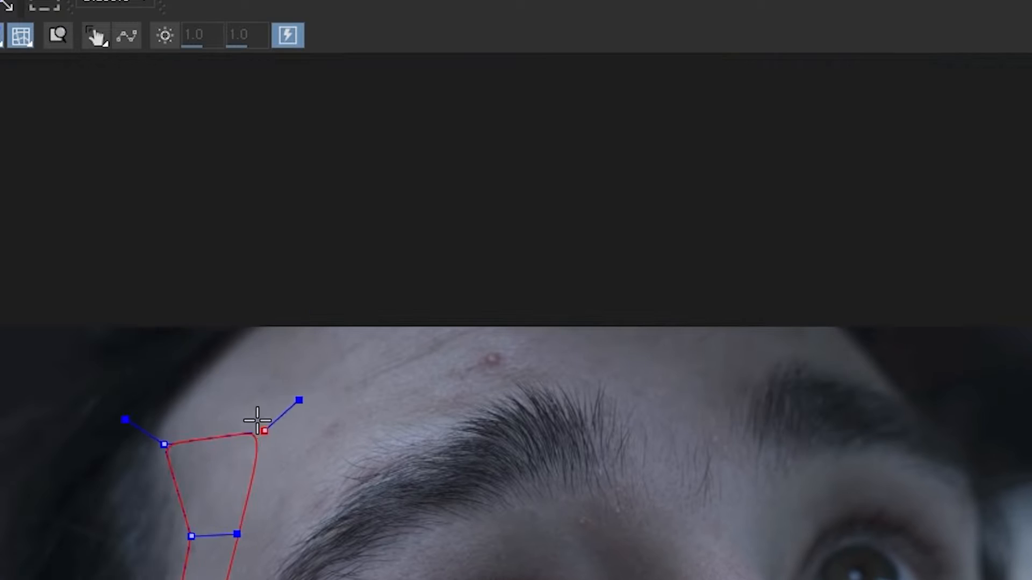
{"action": "left_click", "coordinate": [182, 392]}
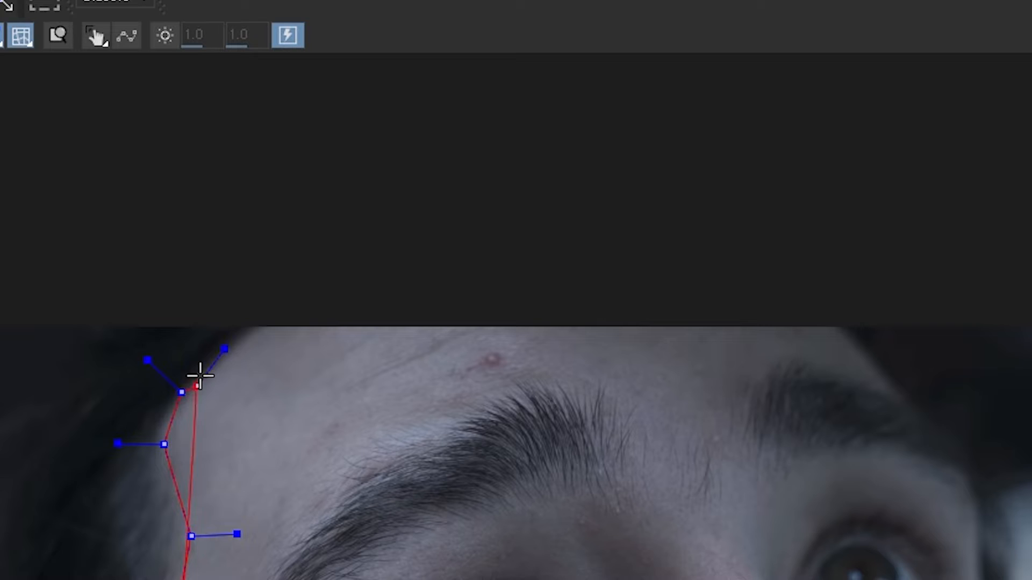
Step: Continue the spline in an arc over the forehead, above the frame edge, to the far side of the forehead
{"action": "left_click", "coordinate": [237, 344]}
{"action": "left_click", "coordinate": [301, 303]}
{"action": "left_click", "coordinate": [380, 269]}
{"action": "left_click", "coordinate": [462, 258]}
{"action": "left_click", "coordinate": [566, 247]}
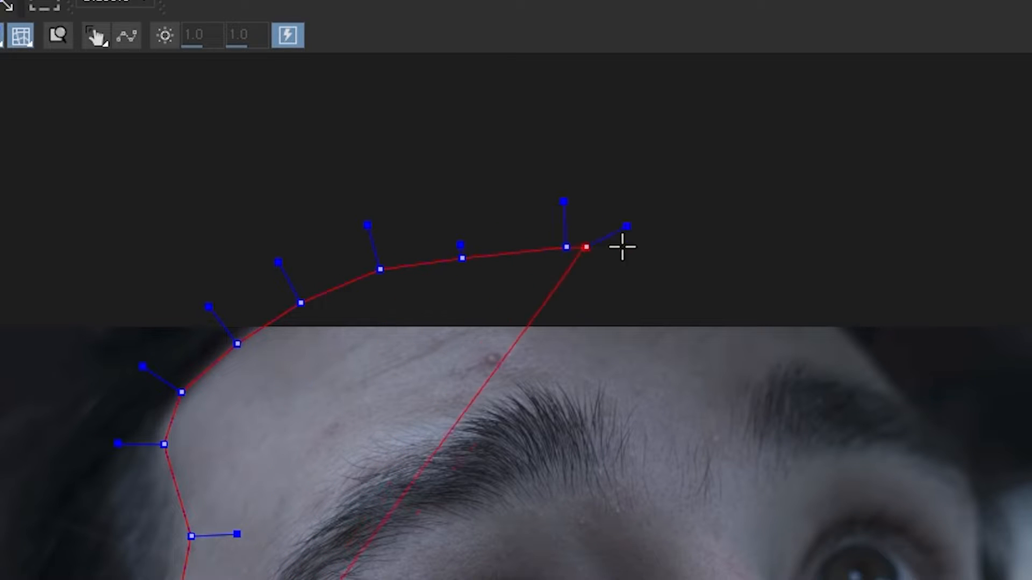
{"action": "left_click", "coordinate": [669, 253]}
{"action": "left_click", "coordinate": [756, 273]}
{"action": "left_click", "coordinate": [812, 301]}
{"action": "left_click", "coordinate": [844, 331]}
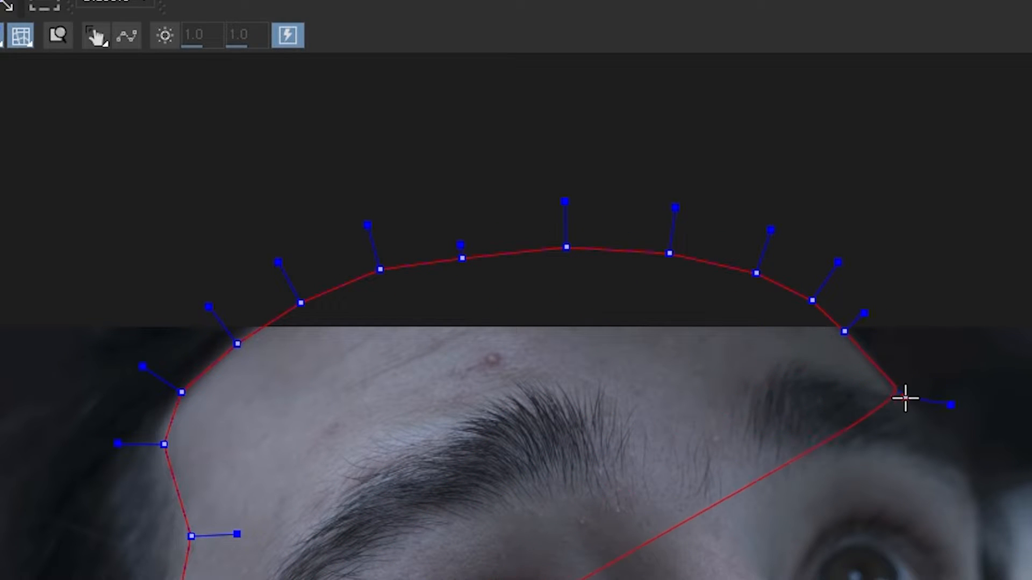
Step: Continue the spline down the far side of the face, past the brow and eye and along the cheek
{"action": "left_click", "coordinate": [914, 404]}
{"action": "left_click", "coordinate": [962, 460]}
{"action": "left_click", "coordinate": [977, 506]}
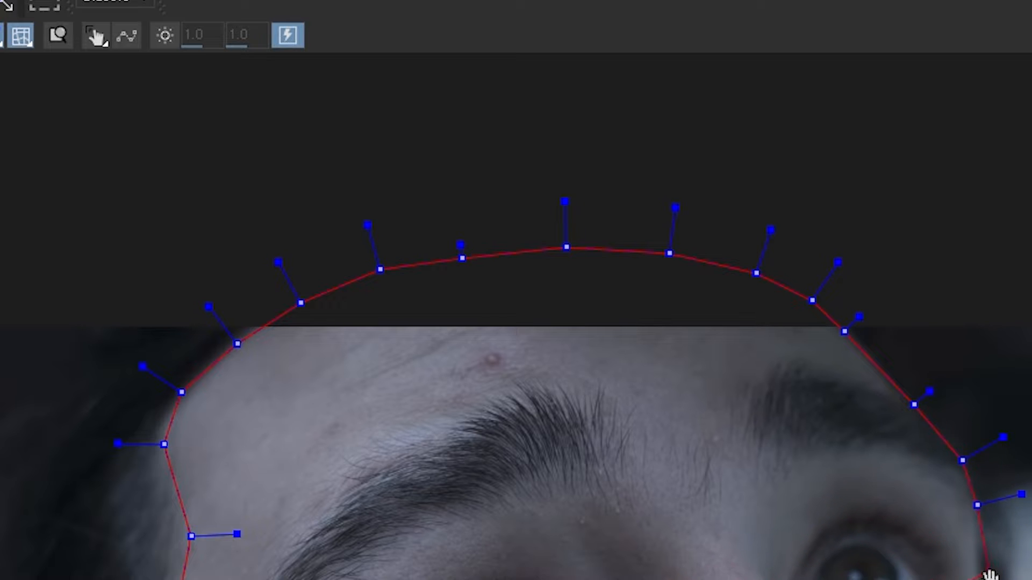
{"action": "left_click_drag", "start_coordinate": [990, 571], "coordinate": [746, 333]}
{"action": "left_click", "coordinate": [748, 398]}
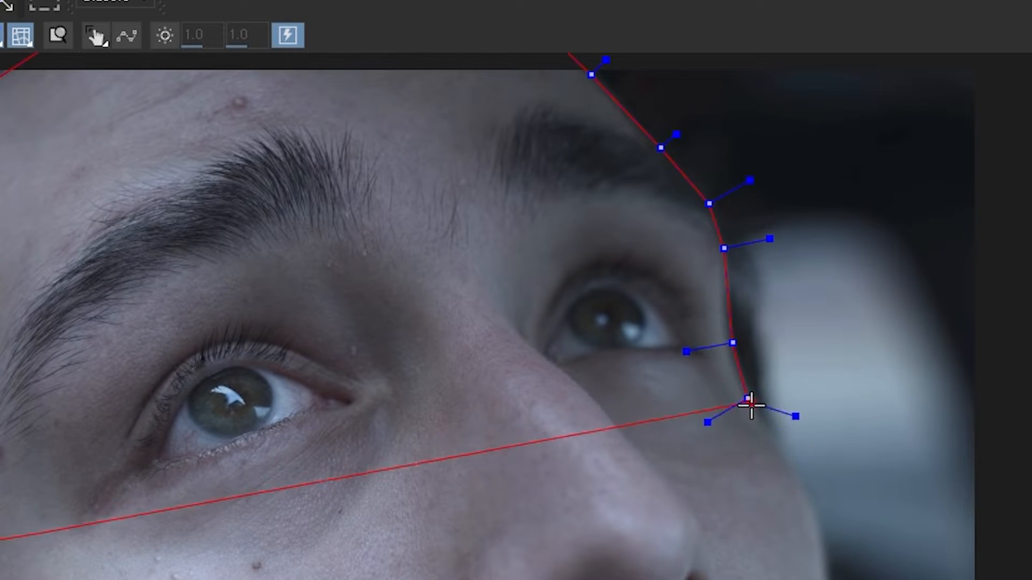
{"action": "left_click", "coordinate": [782, 464]}
{"action": "left_click", "coordinate": [809, 539]}
{"action": "left_click", "coordinate": [825, 392]}
Step: Carry the spline past the mouth and in a wide curve below the frame to the near side of the face
{"action": "left_click_drag", "start_coordinate": [796, 407], "coordinate": [780, 53]}
{"action": "left_click", "coordinate": [815, 158]}
{"action": "left_click", "coordinate": [798, 300]}
{"action": "left_click", "coordinate": [746, 373]}
{"action": "left_click", "coordinate": [629, 419]}
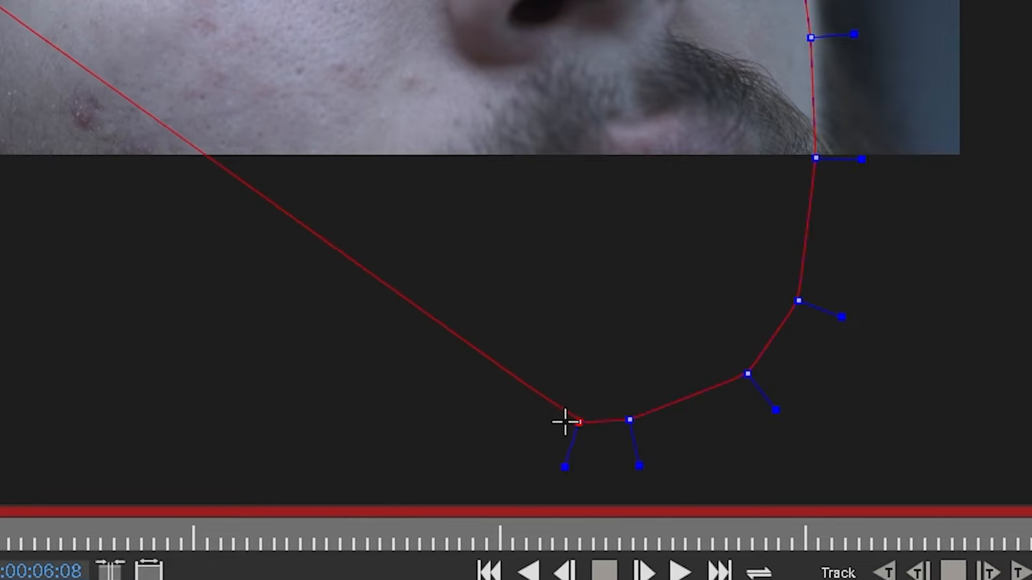
{"action": "left_click", "coordinate": [401, 433]}
{"action": "left_click", "coordinate": [266, 419]}
{"action": "left_click", "coordinate": [127, 402]}
{"action": "left_click", "coordinate": [28, 368]}
Step: Bring the spline back up along the near cheek's hairline and close it around the face
{"action": "left_click", "coordinate": [305, 495]}
{"action": "left_click", "coordinate": [275, 414]}
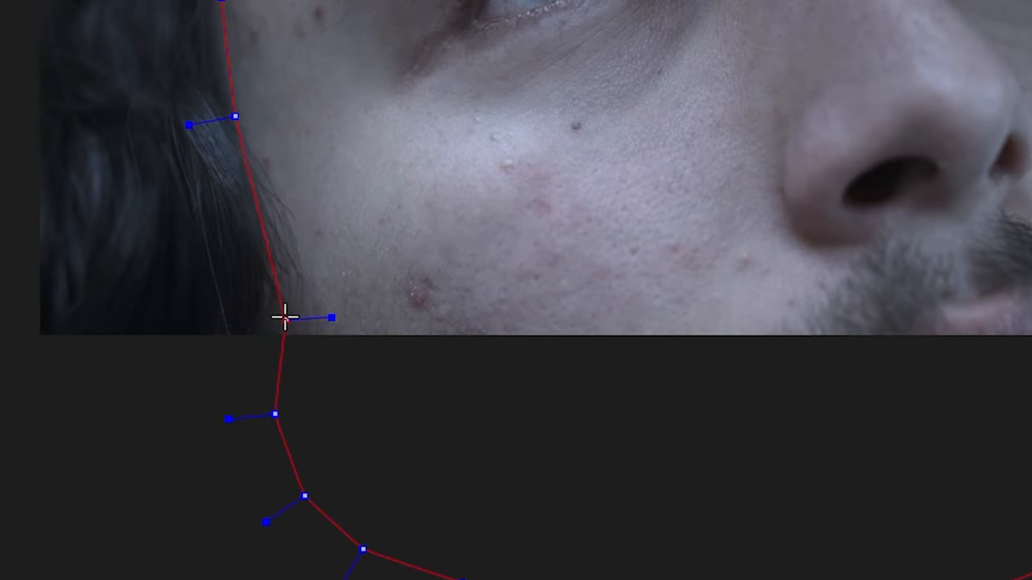
{"action": "left_click", "coordinate": [289, 312]}
{"action": "left_click", "coordinate": [293, 236]}
{"action": "right_click", "coordinate": [271, 184]}
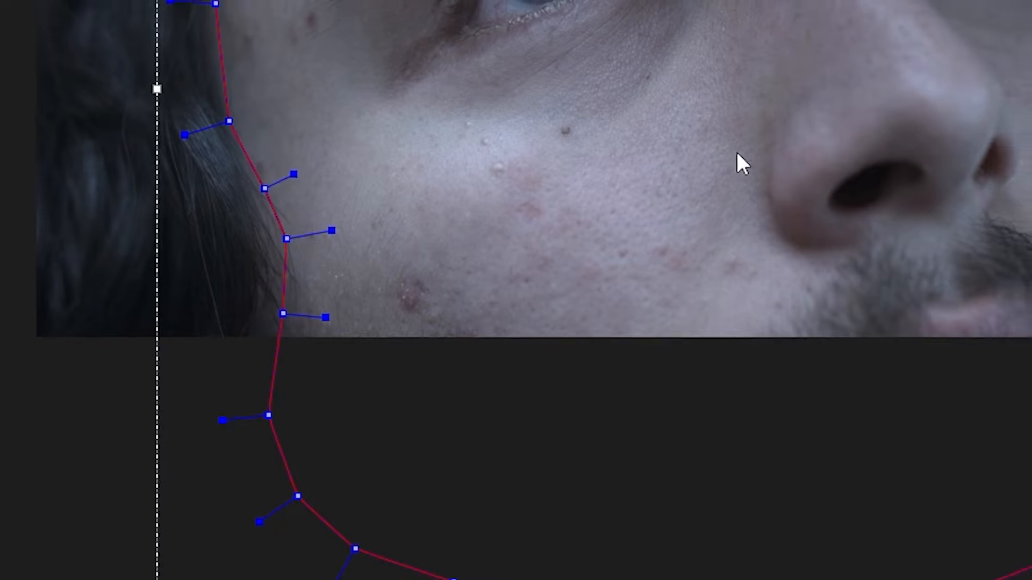
Step: Reposition the spline points along the far cheek so the outline fits the edge of the face
{"action": "left_click_drag", "start_coordinate": [754, 159], "coordinate": [814, 405]}
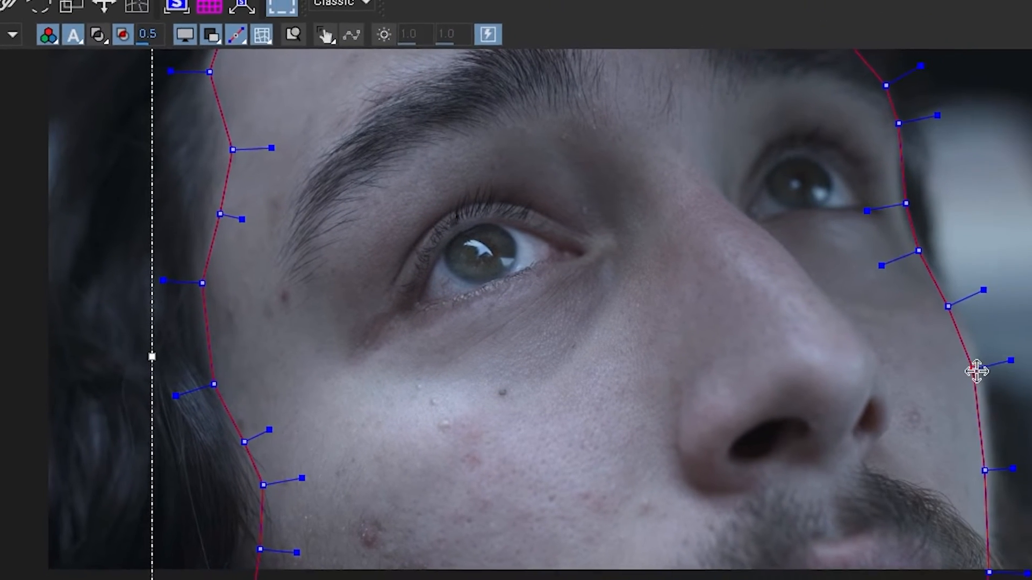
{"action": "left_click_drag", "start_coordinate": [977, 371], "coordinate": [978, 368]}
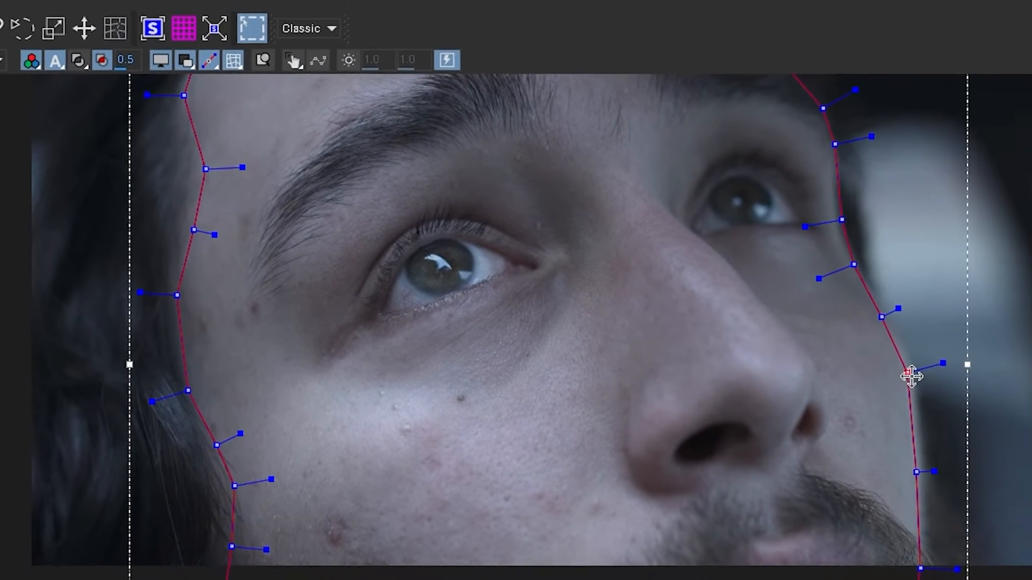
{"action": "left_click_drag", "start_coordinate": [986, 474], "coordinate": [990, 476]}
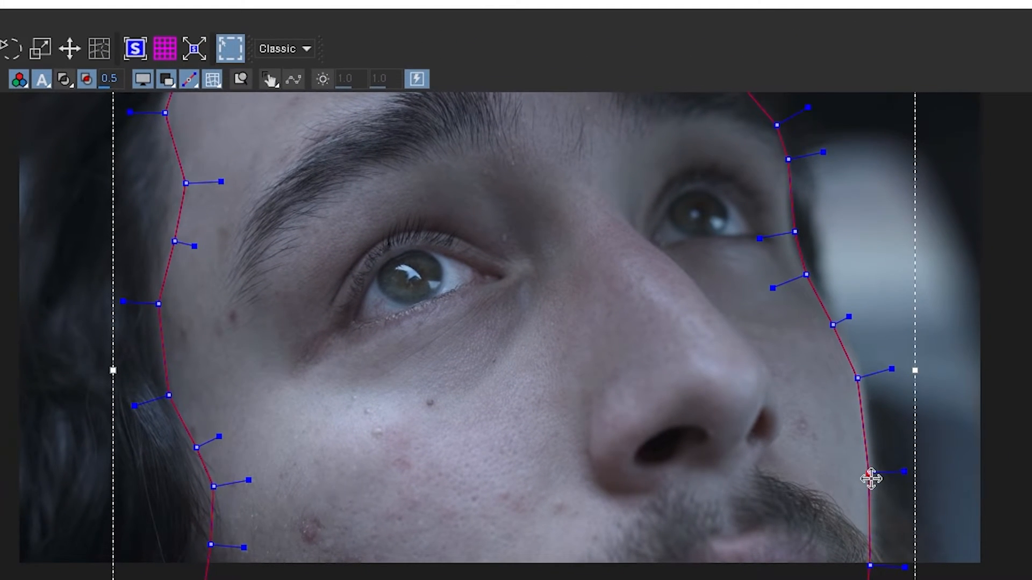
{"action": "scroll", "coordinate": [703, 334], "scroll_direction": "down", "scroll_amount": 3}
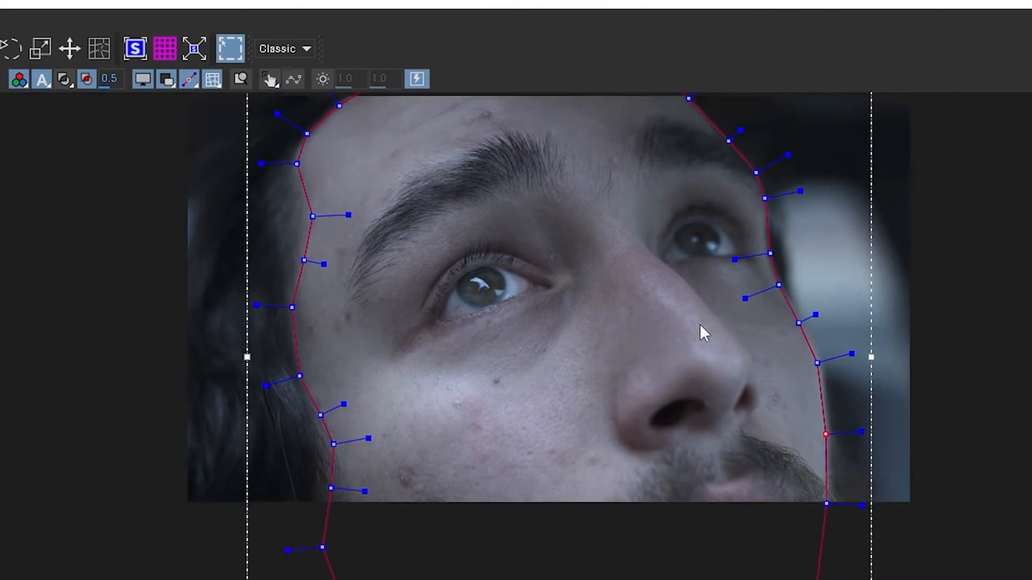
Step: Select all the face spline's points, smooth their curvature together and deselect the spline
{"action": "left_click_drag", "start_coordinate": [961, 101], "coordinate": [215, 537]}
{"action": "left_click_drag", "start_coordinate": [352, 519], "coordinate": [385, 520]}
{"action": "left_click", "coordinate": [969, 410]}
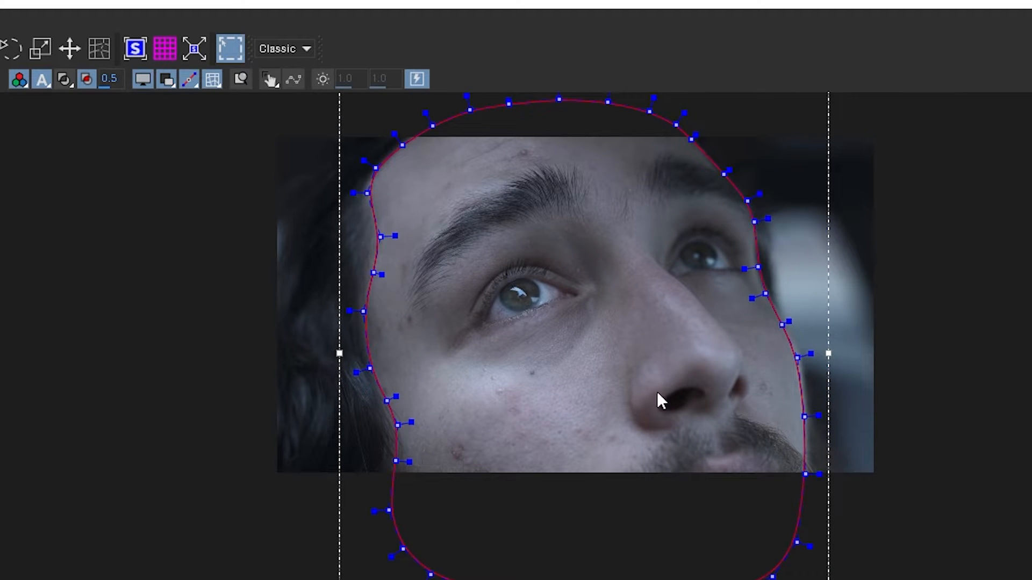
{"action": "left_click", "coordinate": [925, 378]}
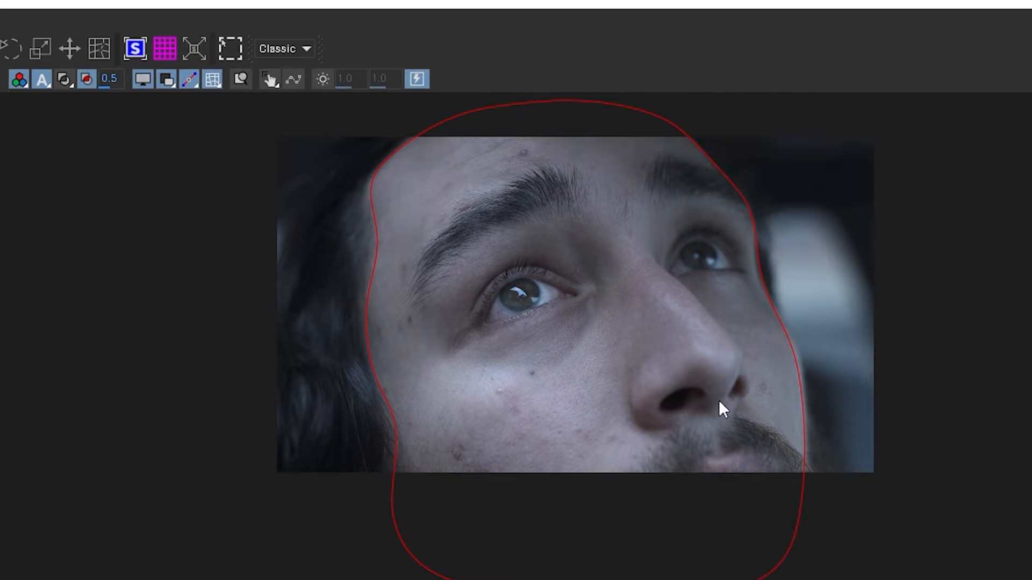
Step: Enable Mesh motion tracking for the face layer, generate a mesh in Uniform mode and inspect its grid over the face
{"action": "left_click", "coordinate": [371, 381]}
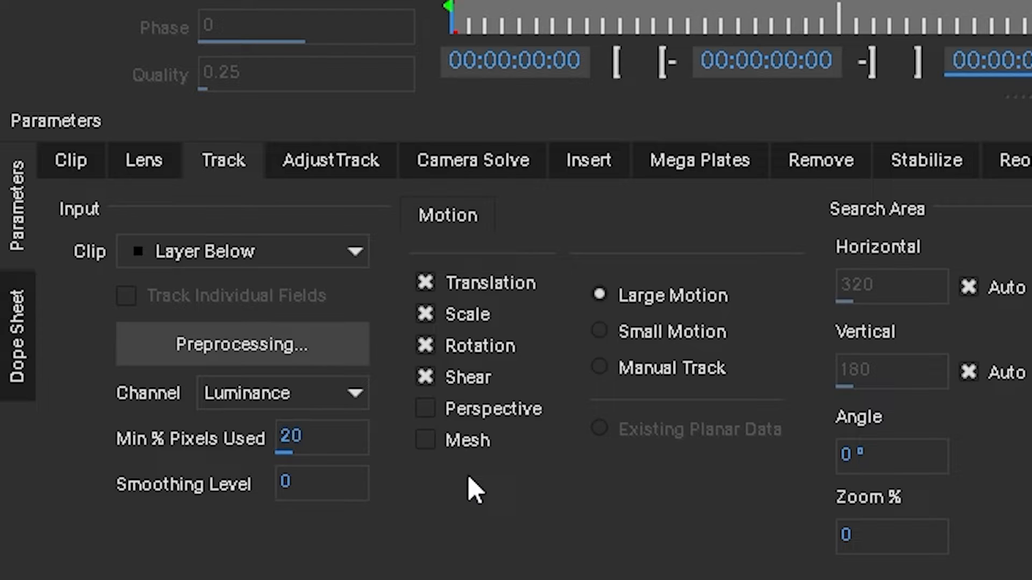
{"action": "left_click", "coordinate": [469, 447]}
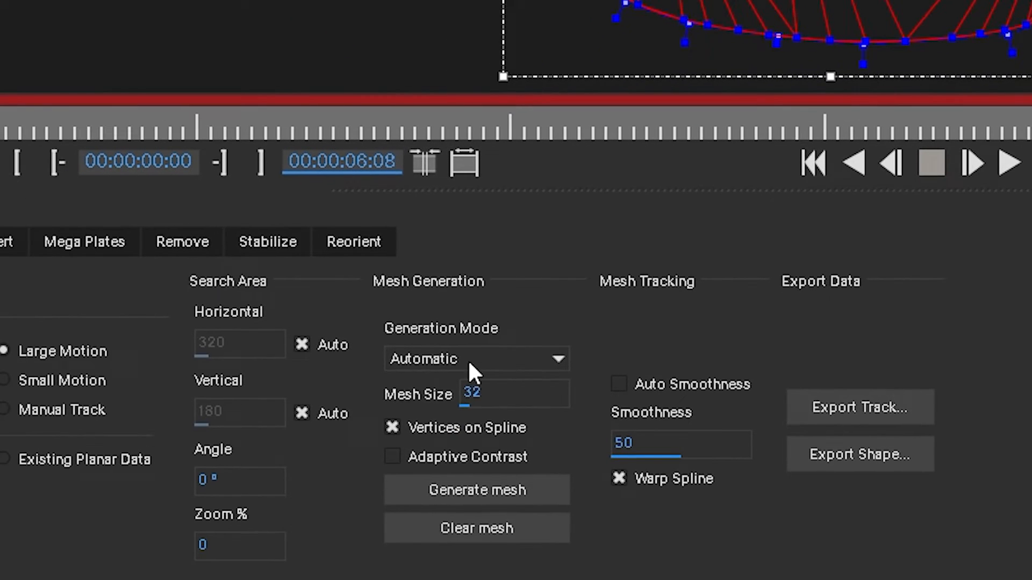
{"action": "left_click", "coordinate": [441, 429]}
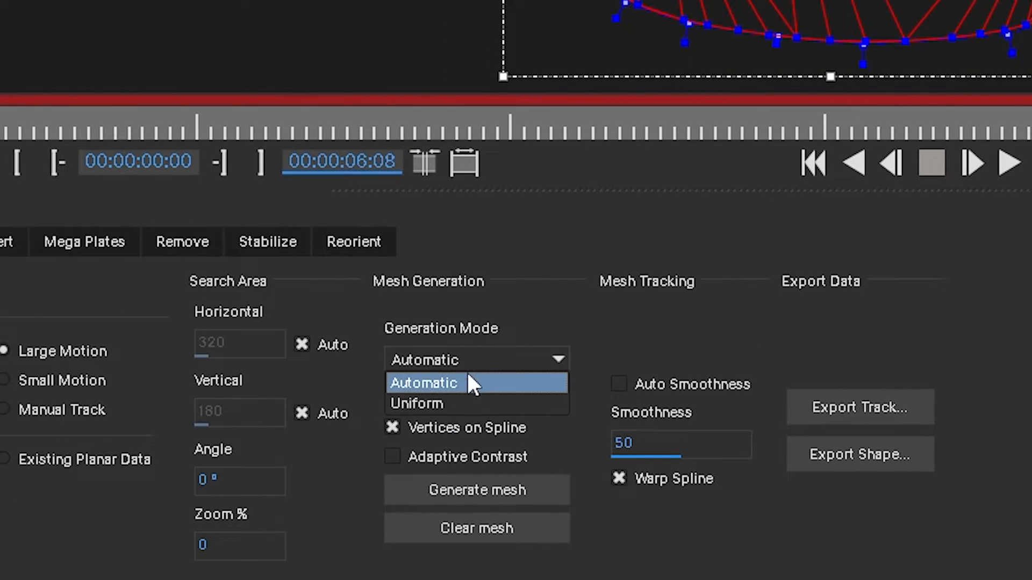
{"action": "left_click", "coordinate": [423, 466]}
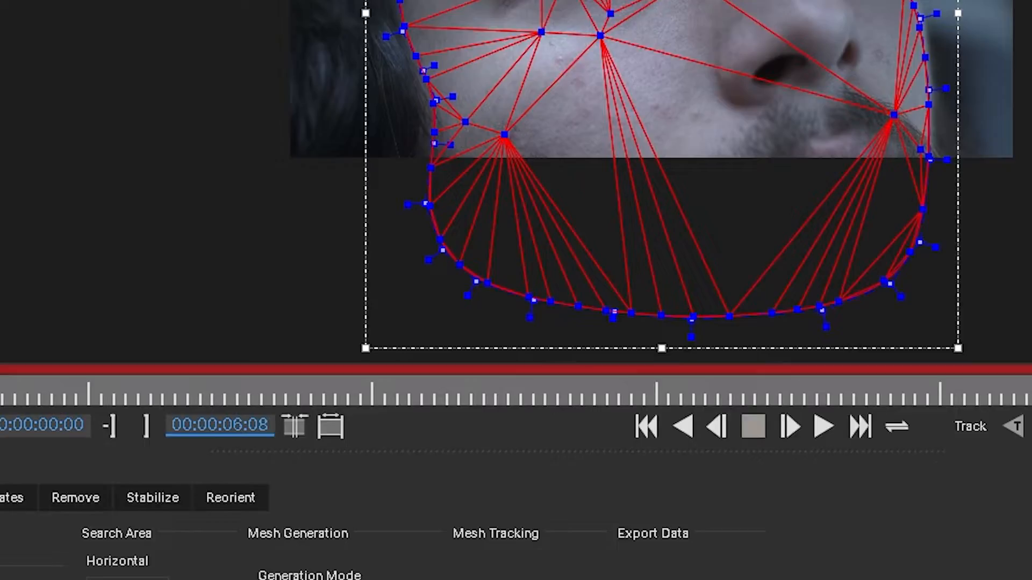
{"action": "left_click", "coordinate": [394, 579]}
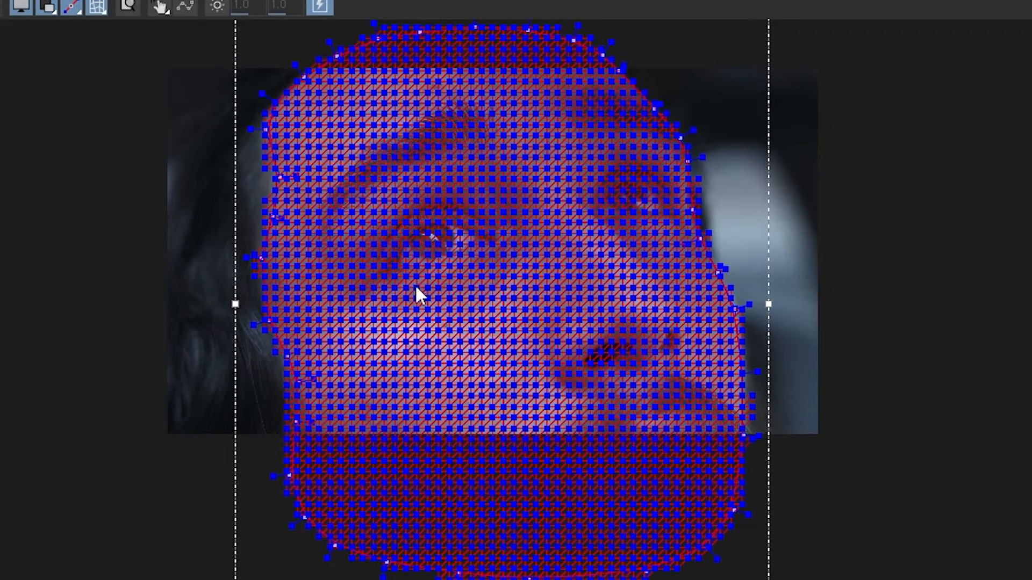
{"action": "scroll", "coordinate": [514, 301], "scroll_direction": "up", "scroll_amount": 5}
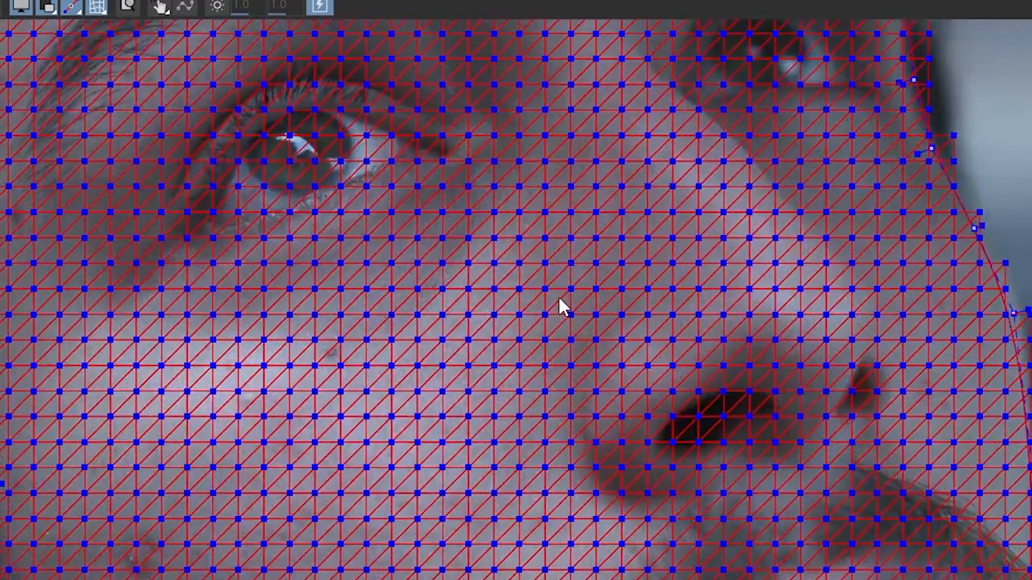
{"action": "scroll", "coordinate": [537, 311], "scroll_direction": "down", "scroll_amount": 4}
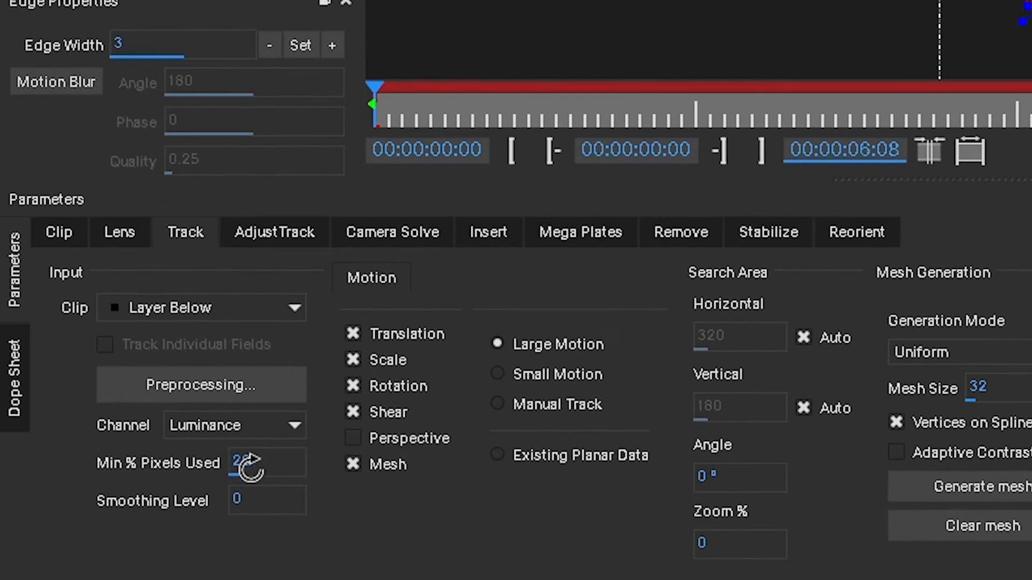
Step: Track the face layer's mesh forward through the whole clip
{"action": "mouse_move", "coordinate": [126, 553]}
{"action": "left_mouse_down"}
{"action": "mouse_move", "coordinate": [106, 561]}
{"action": "mouse_move", "coordinate": [145, 538]}
{"action": "mouse_move", "coordinate": [130, 569]}
{"action": "left_mouse_up"}
{"action": "mouse_move", "coordinate": [245, 473]}
{"action": "left_mouse_down"}
{"action": "mouse_move", "coordinate": [274, 425]}
{"action": "mouse_move", "coordinate": [283, 489]}
{"action": "mouse_move", "coordinate": [227, 476]}
{"action": "mouse_move", "coordinate": [255, 464]}
{"action": "left_mouse_up"}
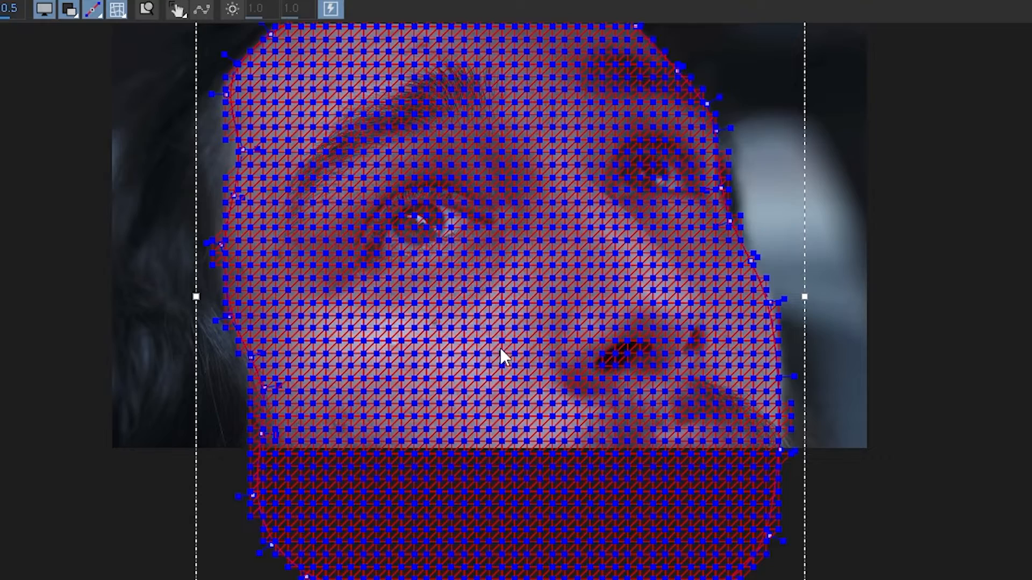
{"action": "scroll", "coordinate": [476, 348], "scroll_direction": "up", "scroll_amount": 1}
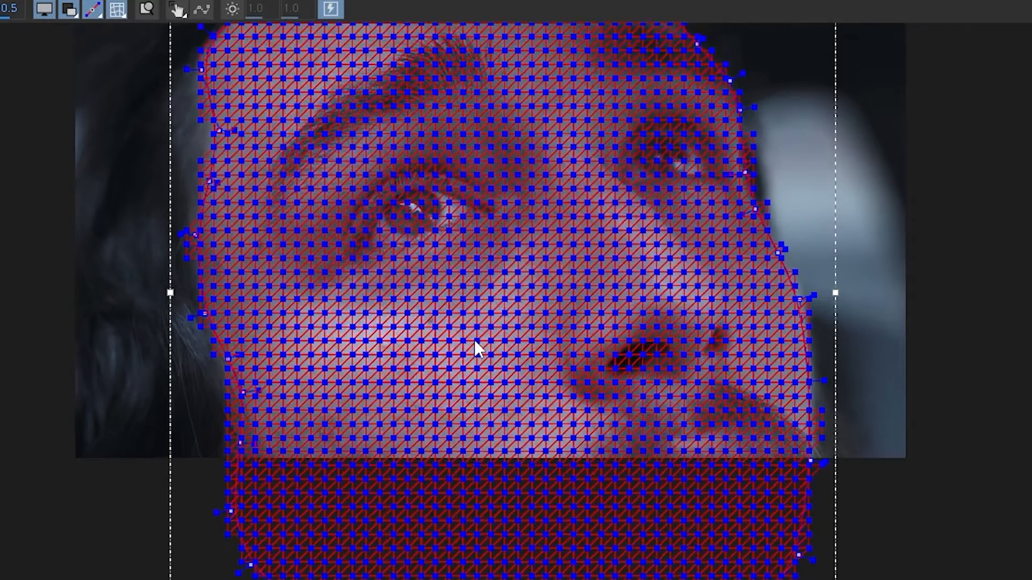
{"action": "scroll", "coordinate": [476, 347], "scroll_direction": "up", "scroll_amount": 3}
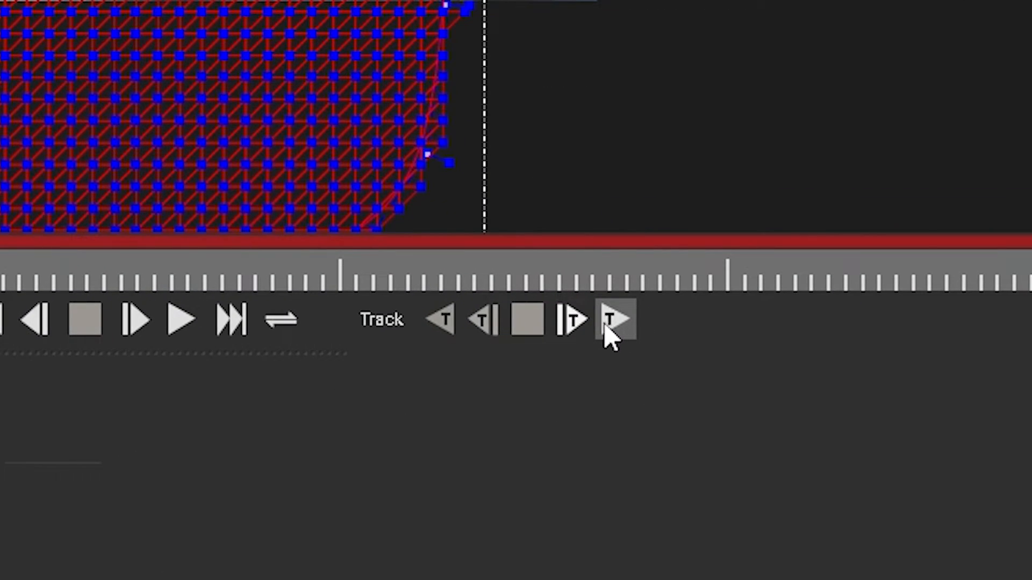
{"action": "left_click", "coordinate": [614, 325]}
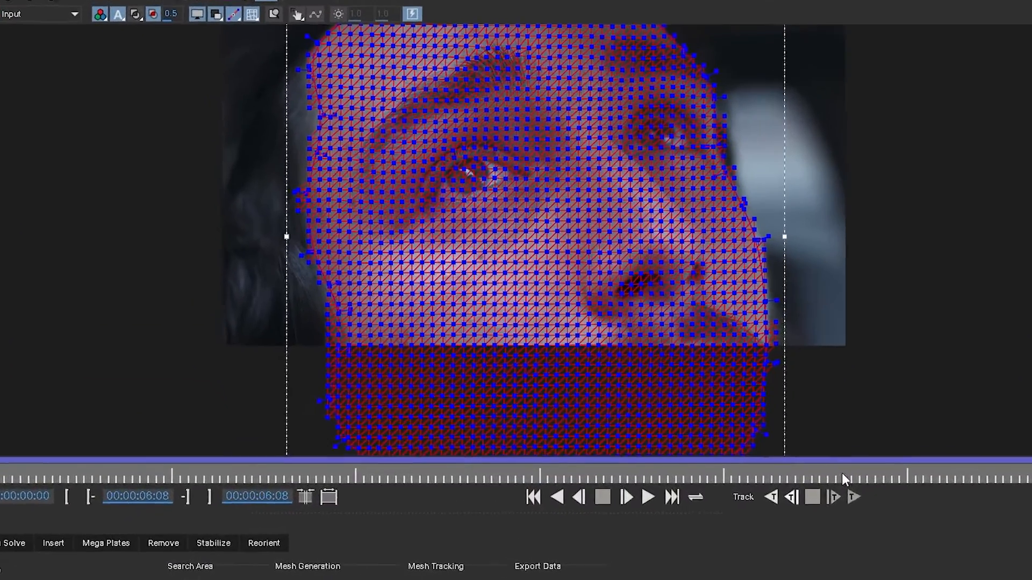
Step: Scrub through the tracked clip to check how the mesh follows the face, and return to the first frame
{"action": "left_click_drag", "start_coordinate": [814, 446], "coordinate": [572, 464]}
{"action": "mouse_move", "coordinate": [568, 559]}
{"action": "left_mouse_down"}
{"action": "mouse_move", "coordinate": [380, 555]}
{"action": "mouse_move", "coordinate": [335, 543]}
{"action": "mouse_move", "coordinate": [693, 528]}
{"action": "mouse_move", "coordinate": [923, 539]}
{"action": "mouse_move", "coordinate": [739, 555]}
{"action": "left_mouse_up"}
{"action": "left_click_drag", "start_coordinate": [823, 535], "coordinate": [255, 542]}
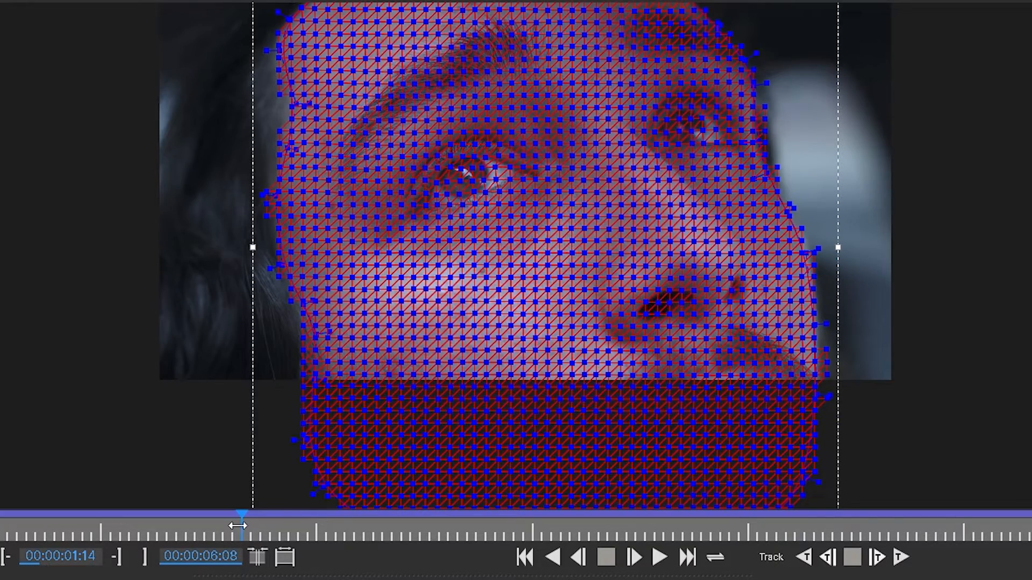
{"action": "mouse_move", "coordinate": [237, 526]}
{"action": "left_mouse_down"}
{"action": "mouse_move", "coordinate": [408, 540]}
{"action": "mouse_move", "coordinate": [340, 555]}
{"action": "left_mouse_up"}
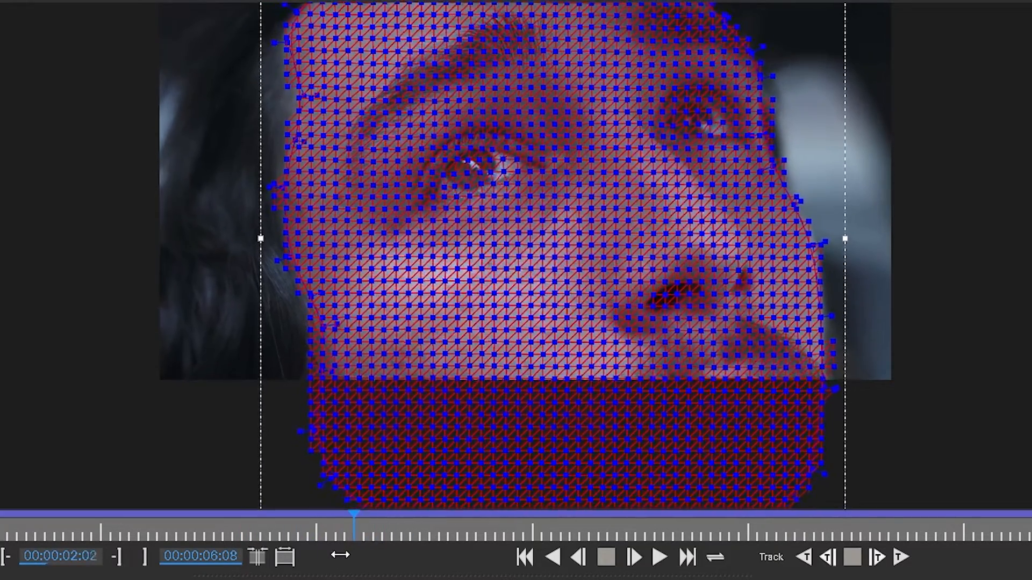
{"action": "scroll", "coordinate": [469, 159], "scroll_direction": "up", "scroll_amount": 3}
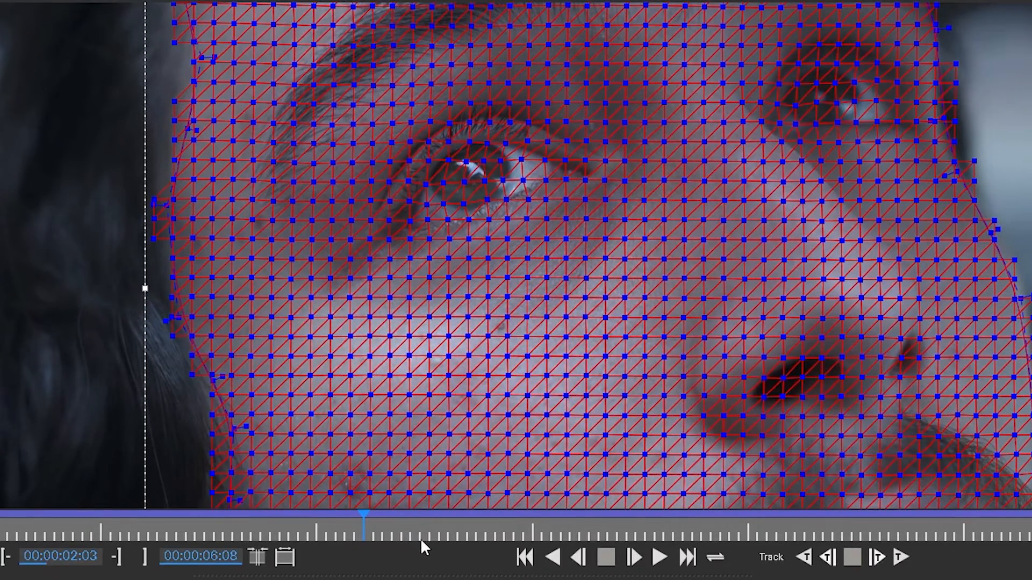
{"action": "mouse_move", "coordinate": [402, 529]}
{"action": "left_mouse_down"}
{"action": "mouse_move", "coordinate": [501, 539]}
{"action": "mouse_move", "coordinate": [394, 532]}
{"action": "left_mouse_up"}
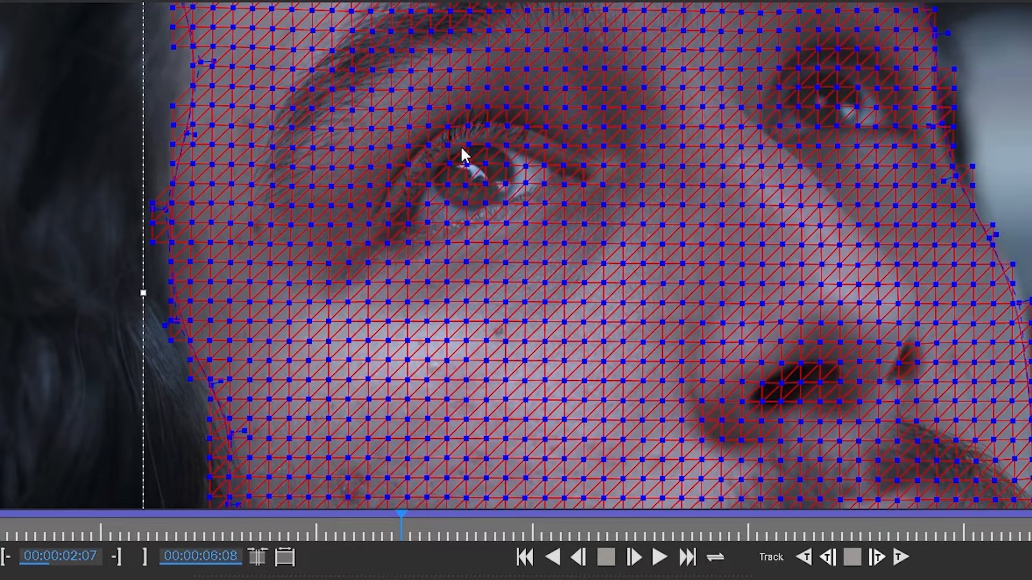
{"action": "scroll", "coordinate": [518, 186], "scroll_direction": "down", "scroll_amount": 5}
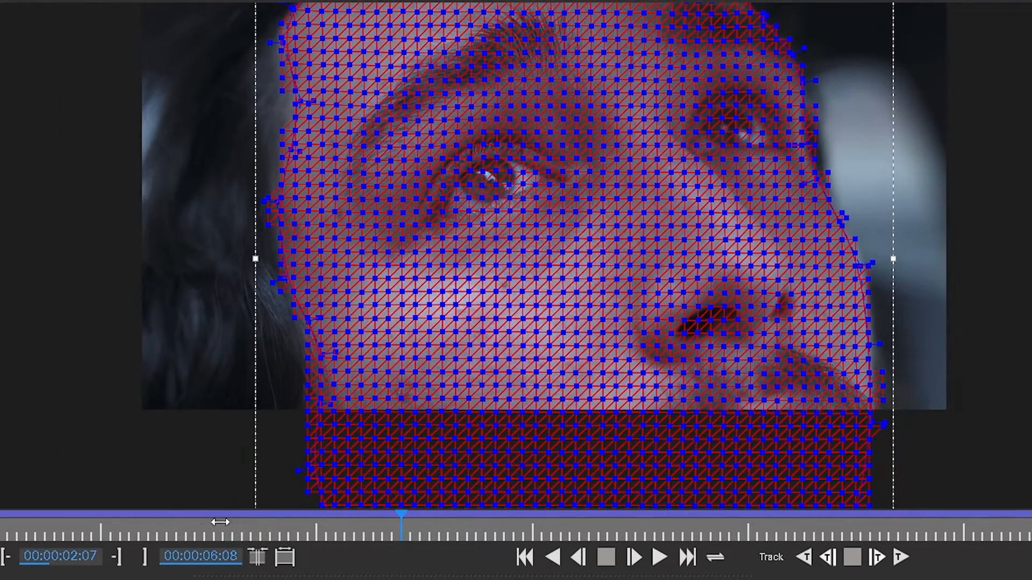
{"action": "left_click_drag", "start_coordinate": [220, 521], "coordinate": [0, 521]}
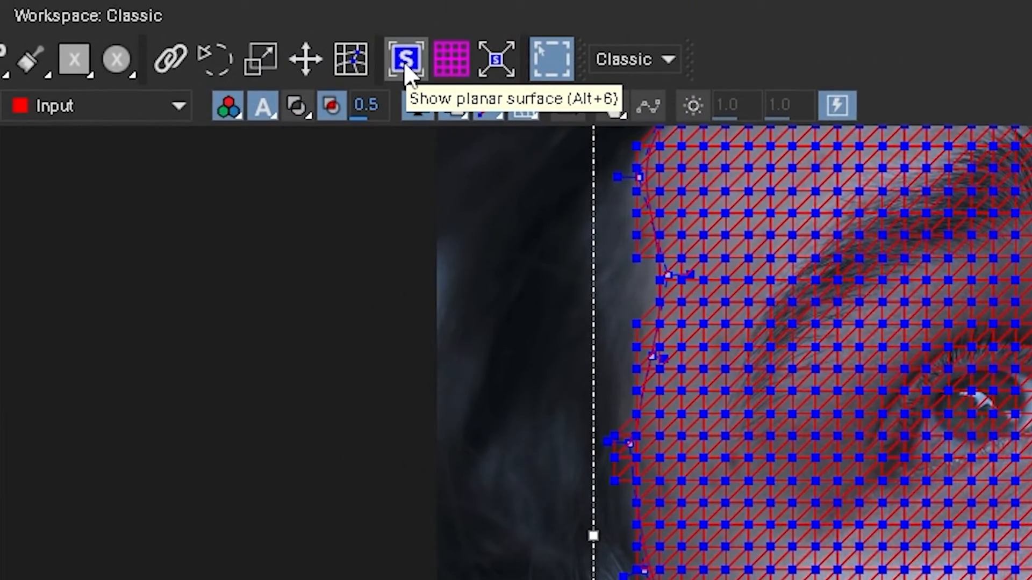
Step: Show the planar surface, expand it to fill the entire frame and display the mesh over the face
{"action": "left_click", "coordinate": [404, 66]}
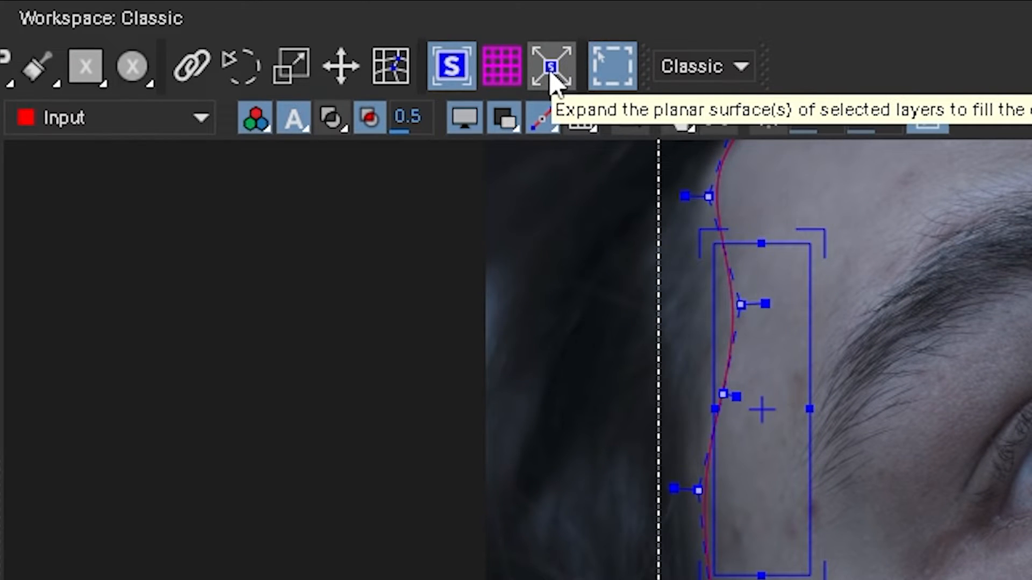
{"action": "left_click", "coordinate": [550, 67]}
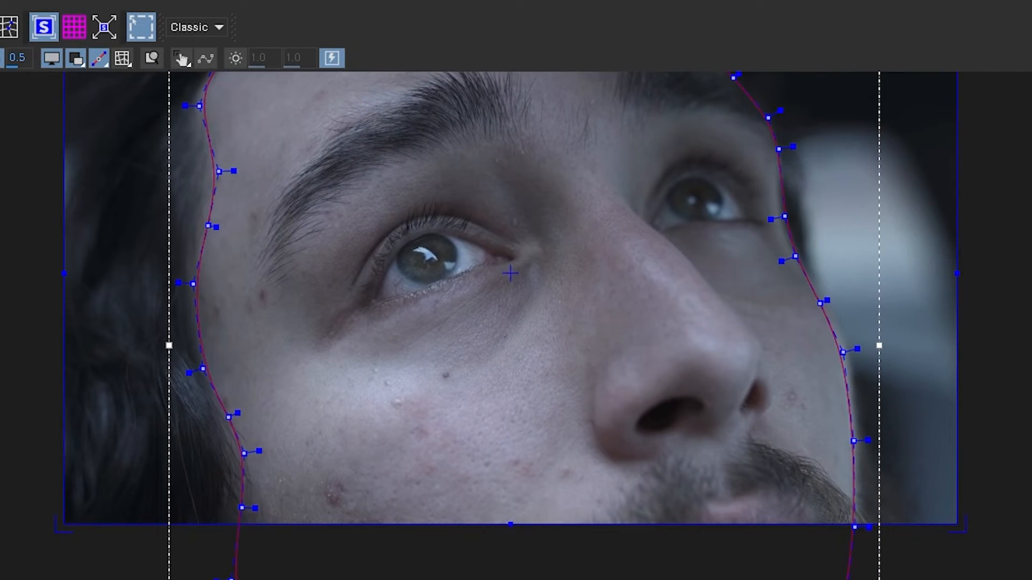
{"action": "left_click", "coordinate": [122, 58]}
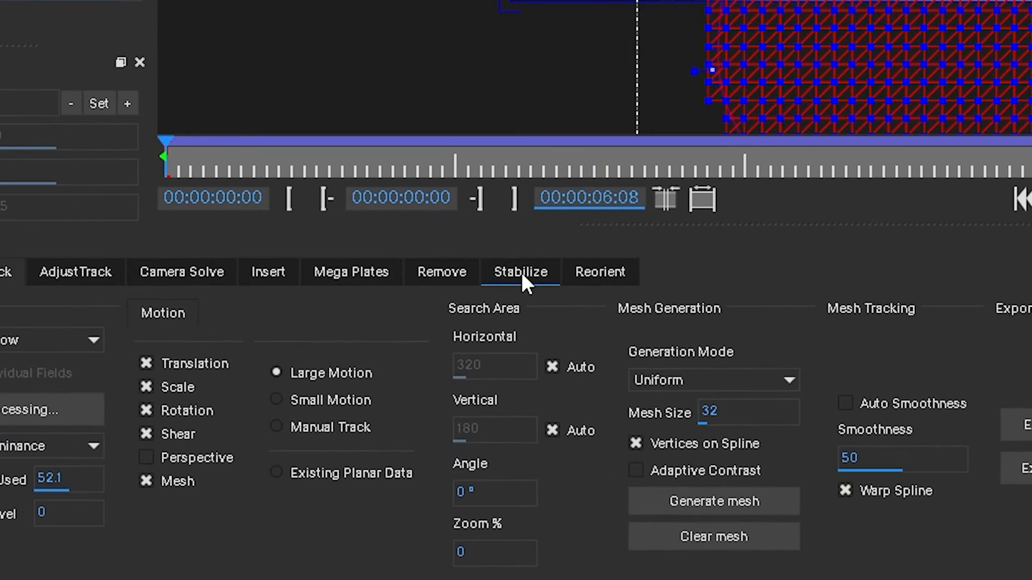
Step: Enable Mesh Warp for stabilization with Unwarp at High quality, and save the project while closing Mocha Pro
{"action": "left_click", "coordinate": [521, 272]}
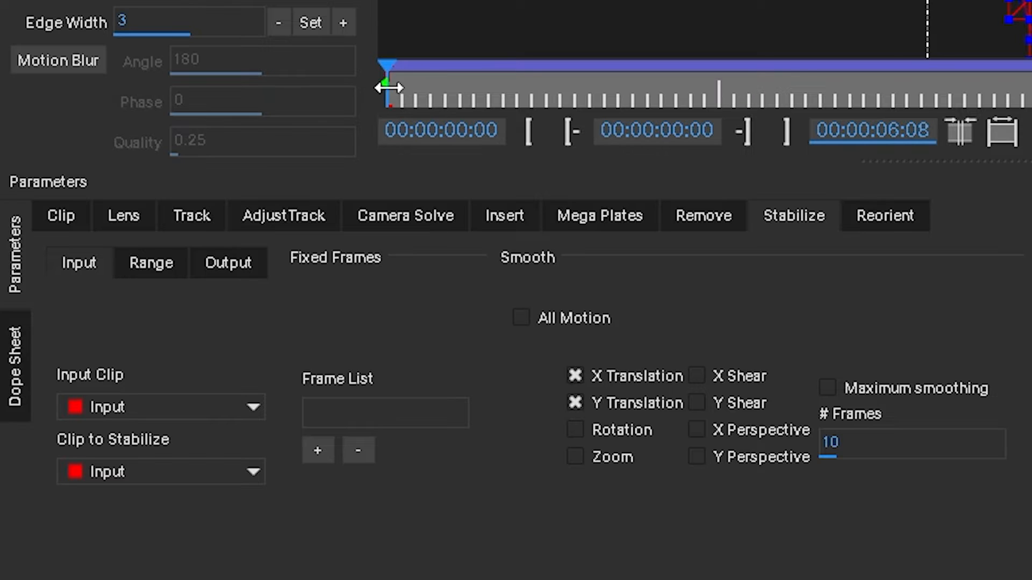
{"action": "left_click", "coordinate": [324, 446]}
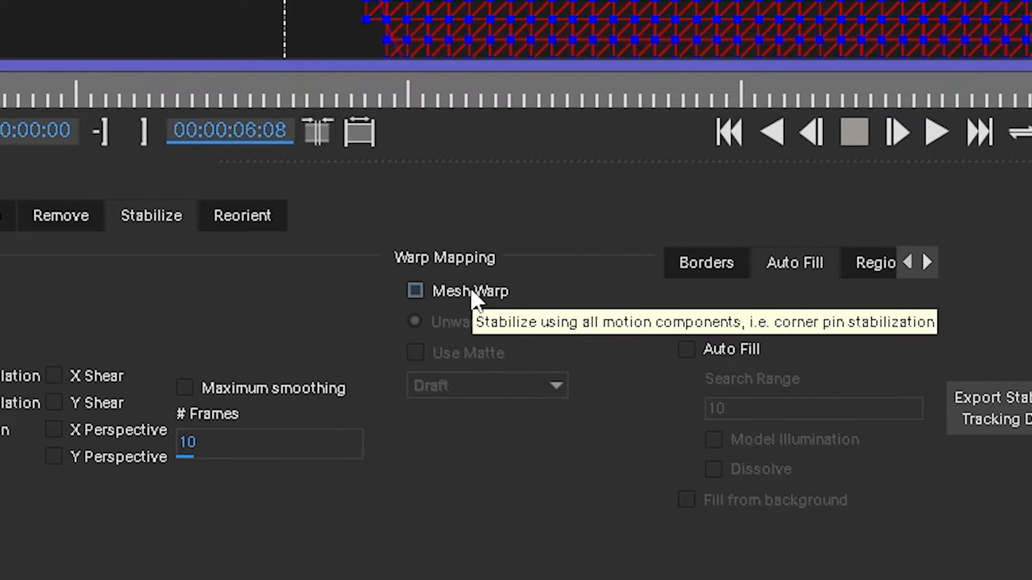
{"action": "left_click", "coordinate": [472, 293]}
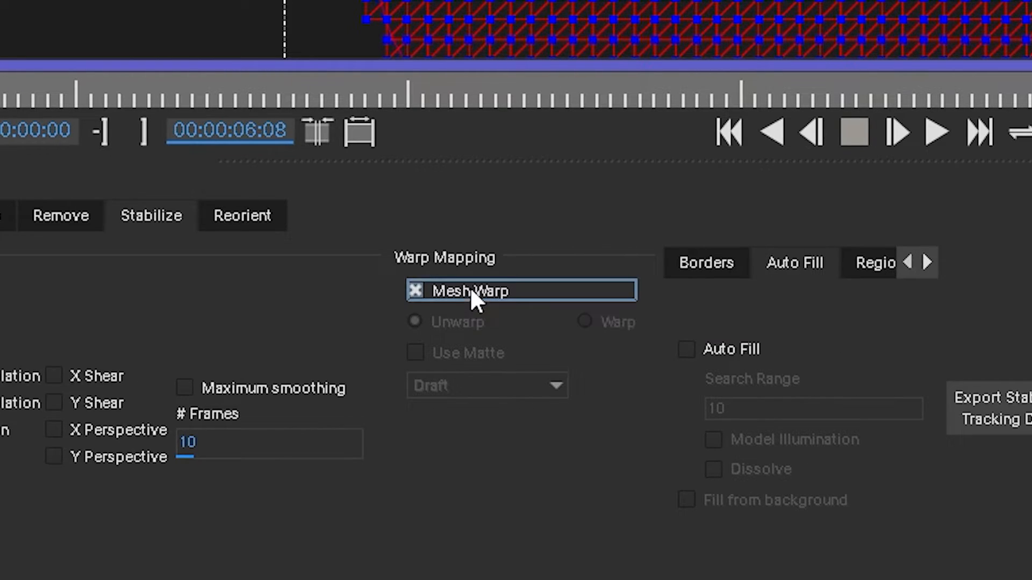
{"action": "left_click", "coordinate": [490, 384]}
{"action": "left_click", "coordinate": [460, 453]}
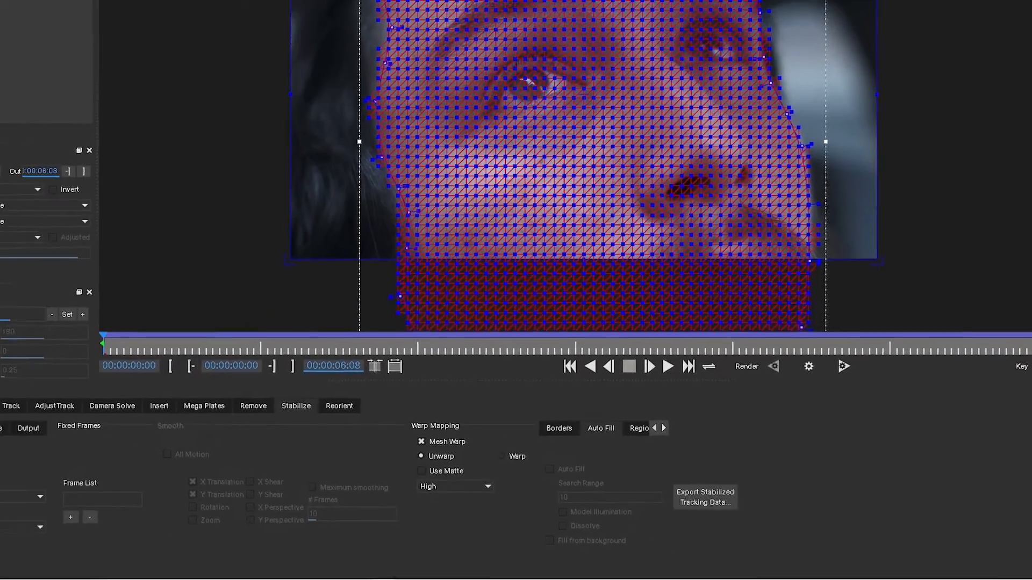
{"action": "left_click", "coordinate": [1022, 5]}
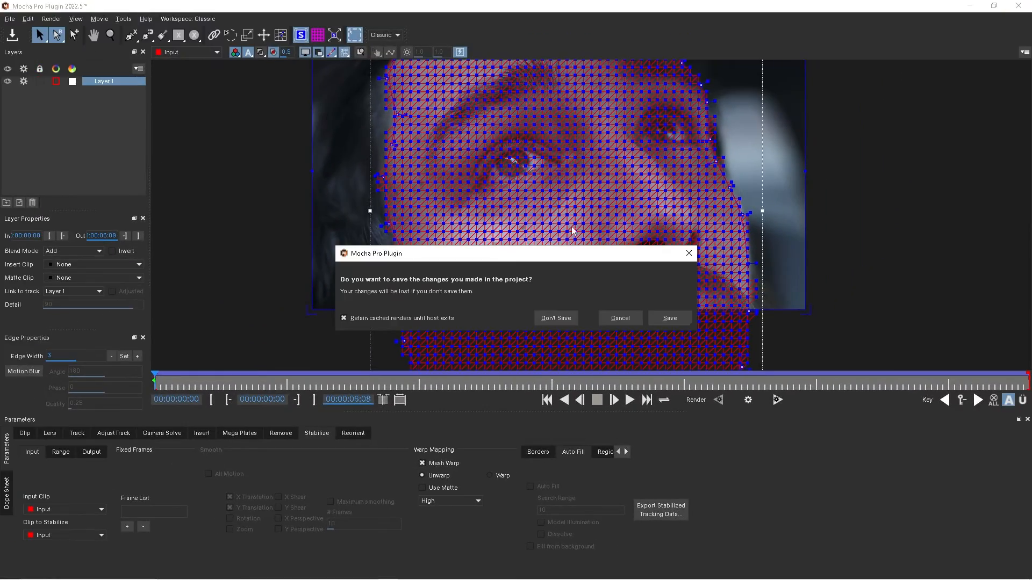
{"action": "left_click", "coordinate": [679, 318]}
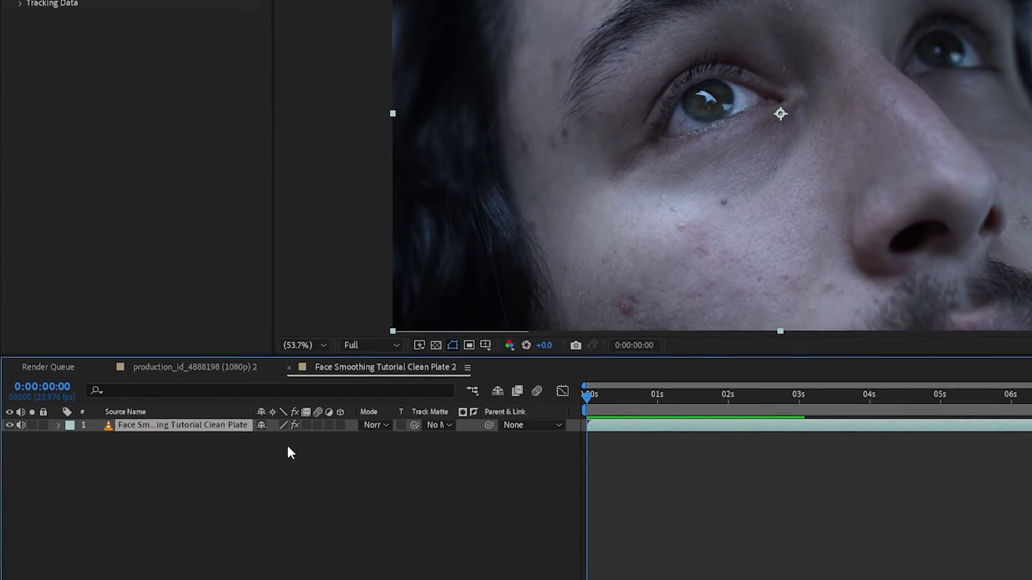
Step: Rename the footage layer as Clean Plate in the After Effects composition
{"action": "key", "text": "Return"}
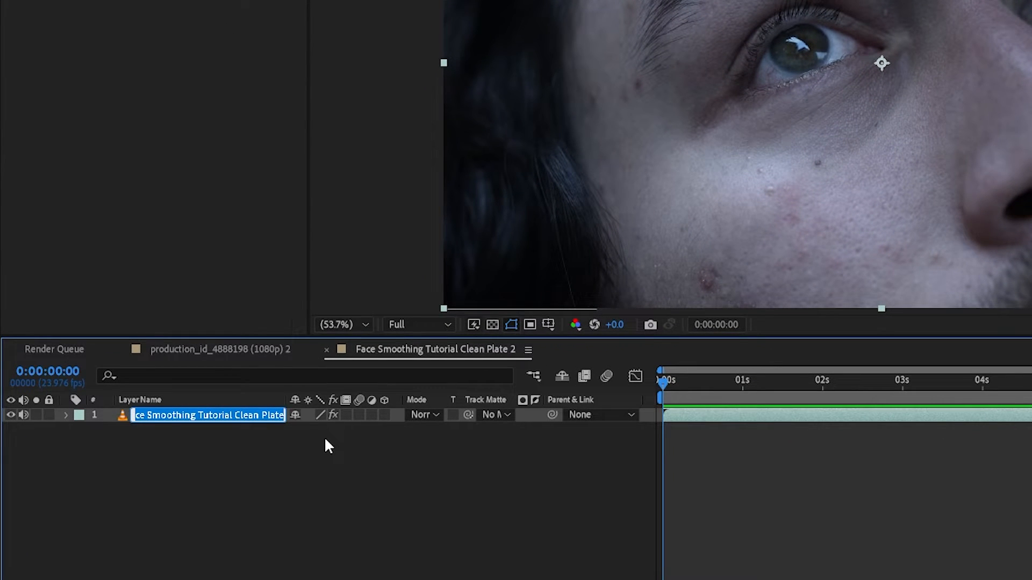
{"action": "key", "text": "BackSpace"}
{"action": "type", "text": "Clean Plat"}
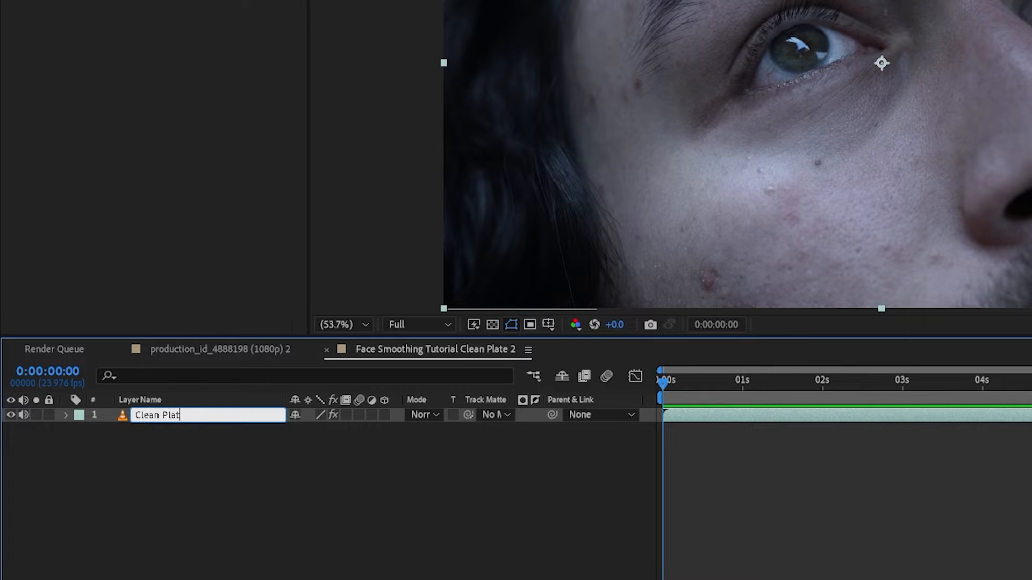
{"action": "type", "text": "e"}
{"action": "key", "text": "Return"}
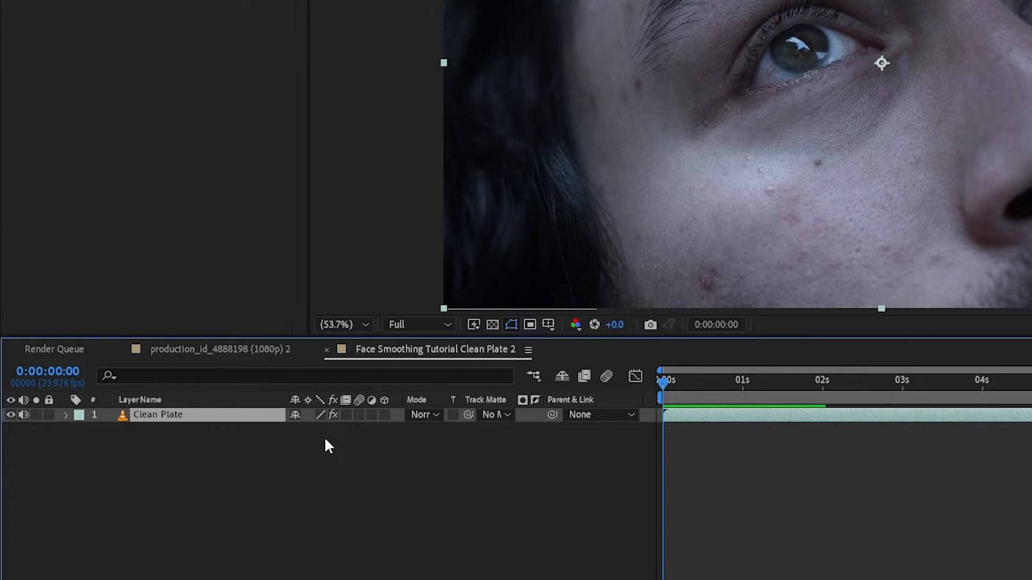
Step: Duplicate the Clean Plate layer and rename the copy as Still Frame
{"action": "key", "text": "ctrl+d"}
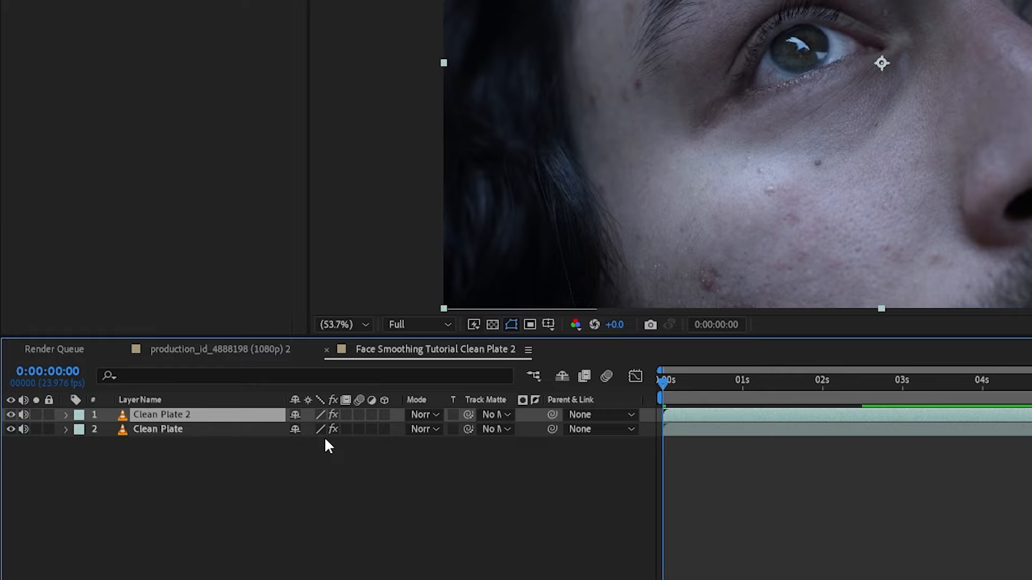
{"action": "key", "text": "Return"}
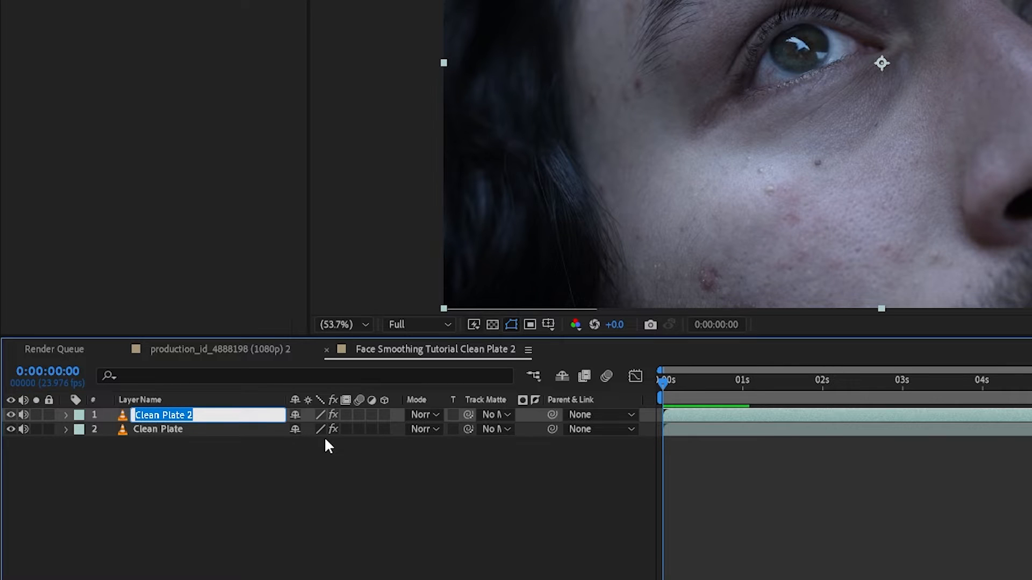
{"action": "type", "text": "Still "}
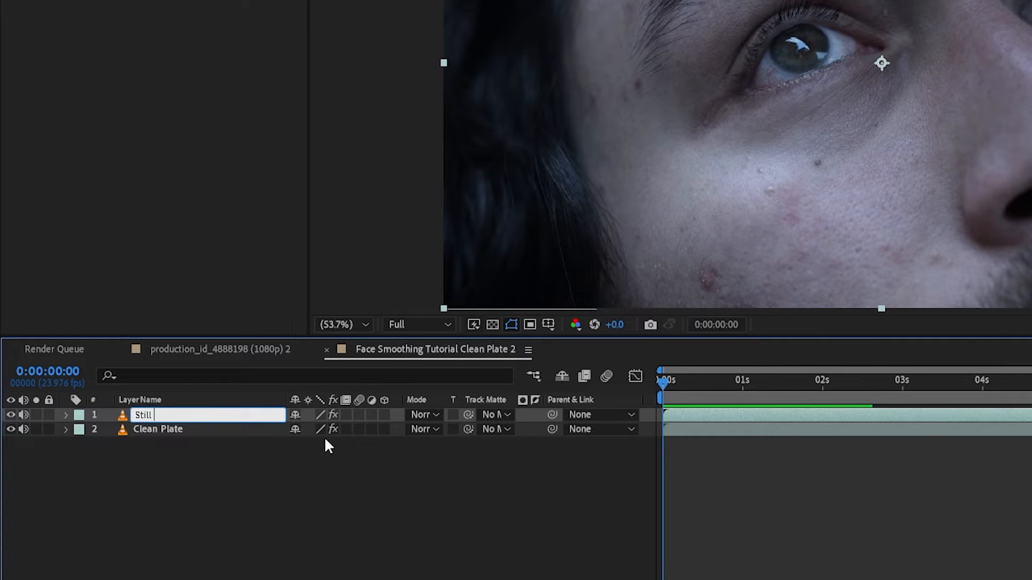
{"action": "type", "text": "Frame"}
{"action": "key", "text": "Return"}
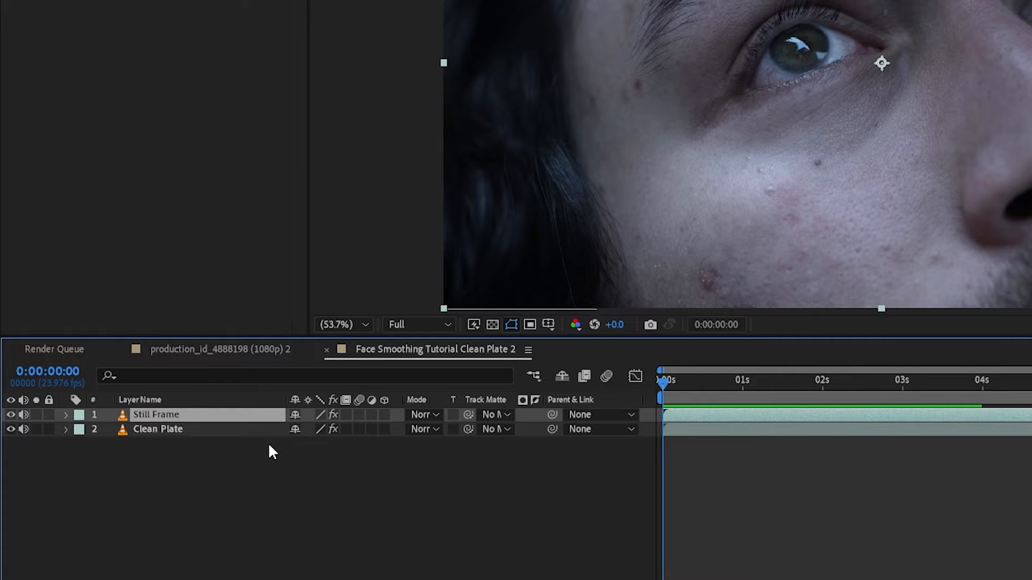
Step: Apply Freeze Frame to the Still Frame layer at the first frame and scrub the timeline to check it
{"action": "right_click", "coordinate": [156, 414]}
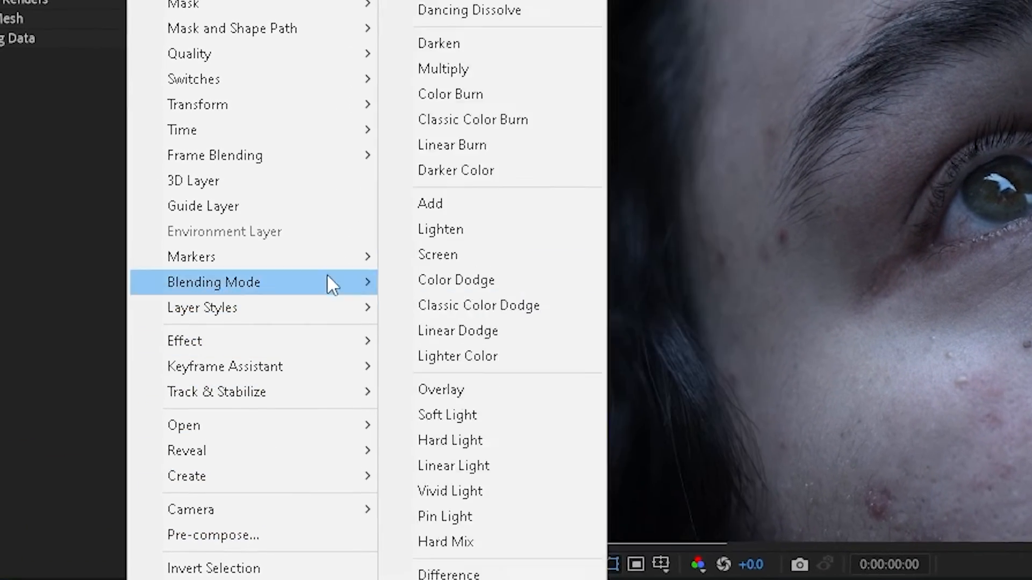
{"action": "mouse_move", "coordinate": [337, 66]}
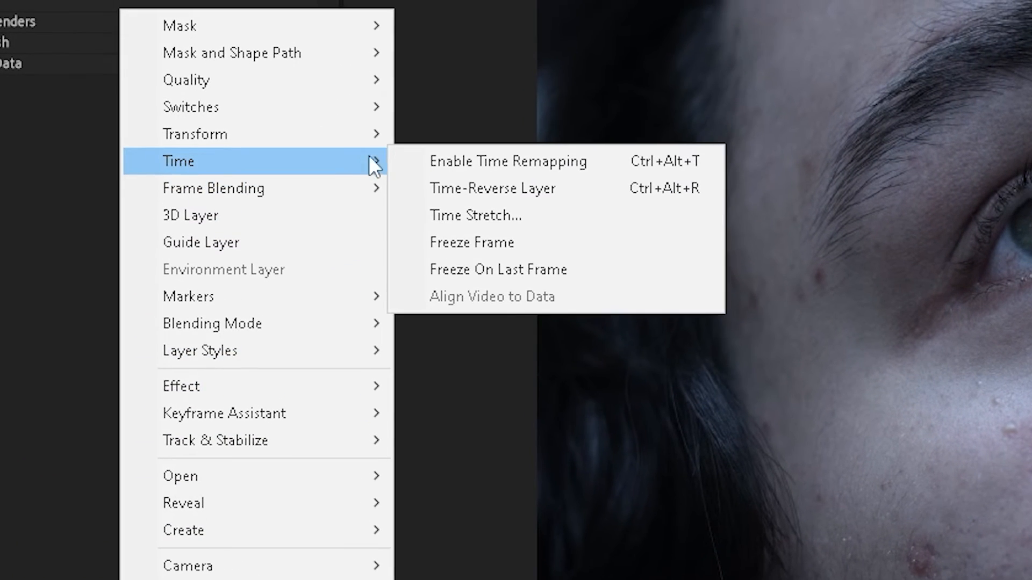
{"action": "left_click", "coordinate": [540, 243]}
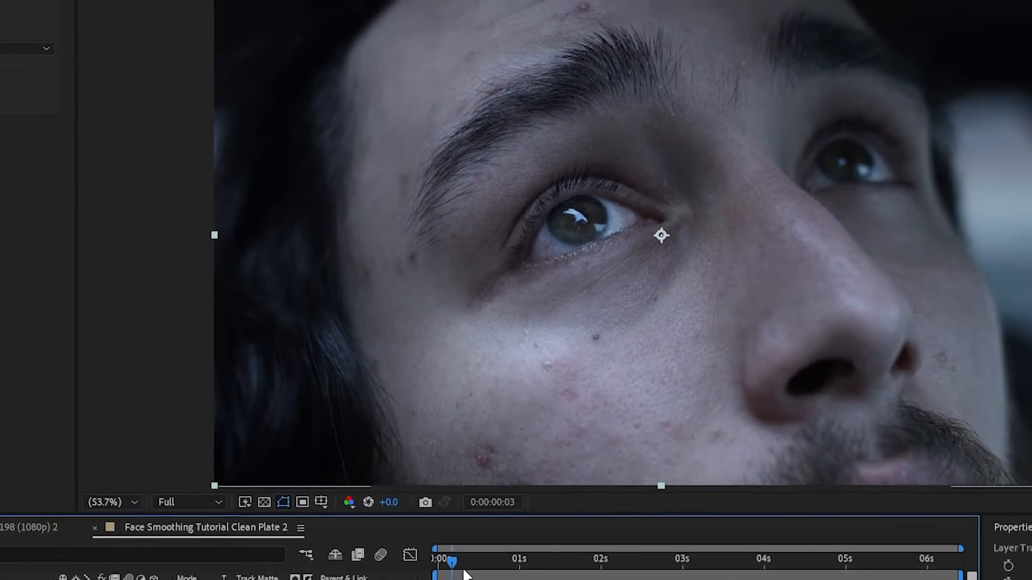
{"action": "left_click_drag", "start_coordinate": [466, 575], "coordinate": [801, 579]}
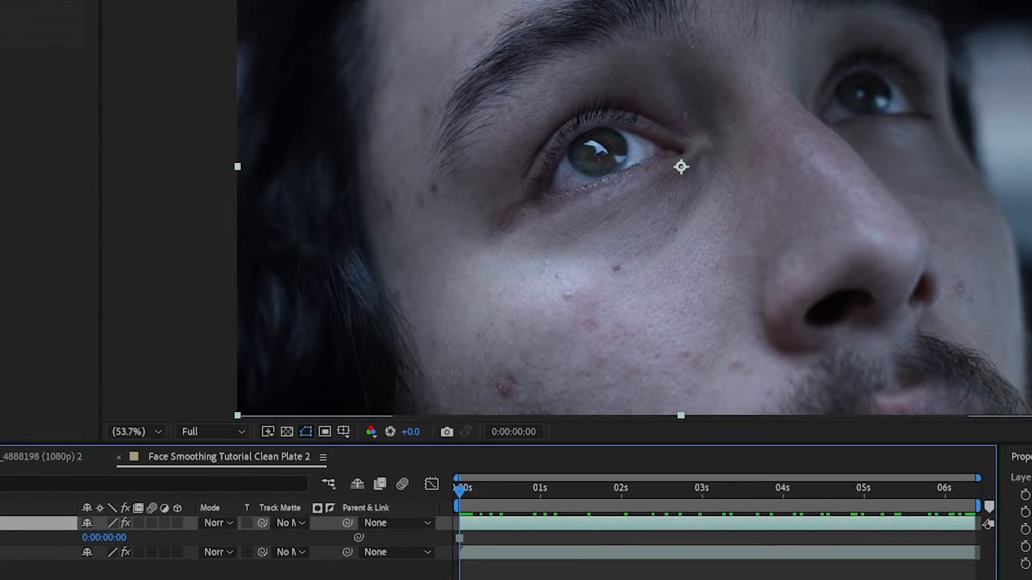
Step: Pre-compose the Still Frame layer into a composition named Still Frame, moving all attributes into it
{"action": "right_click", "coordinate": [7, 521]}
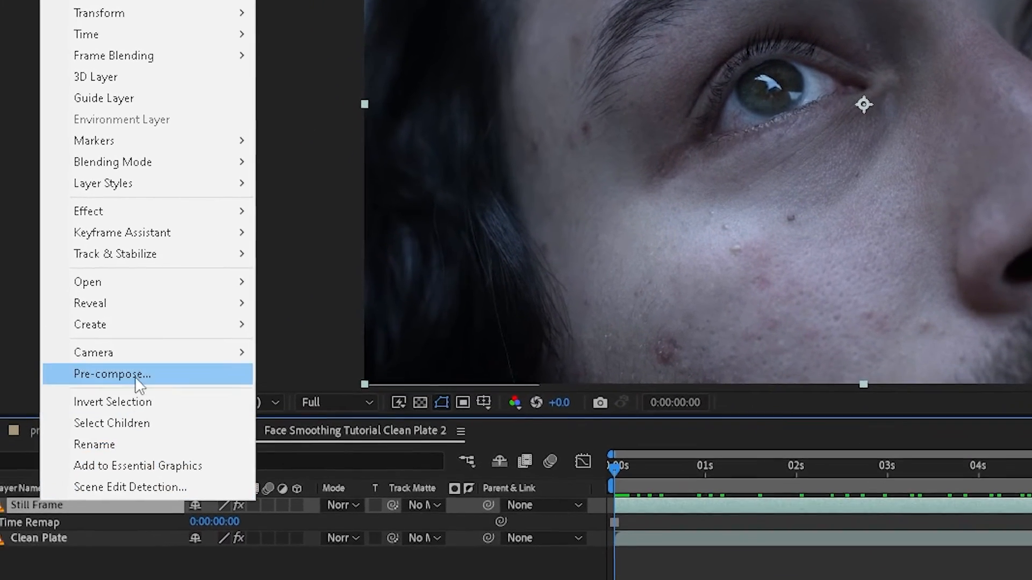
{"action": "left_click", "coordinate": [38, 406]}
{"action": "type", "text": "Still Frame"}
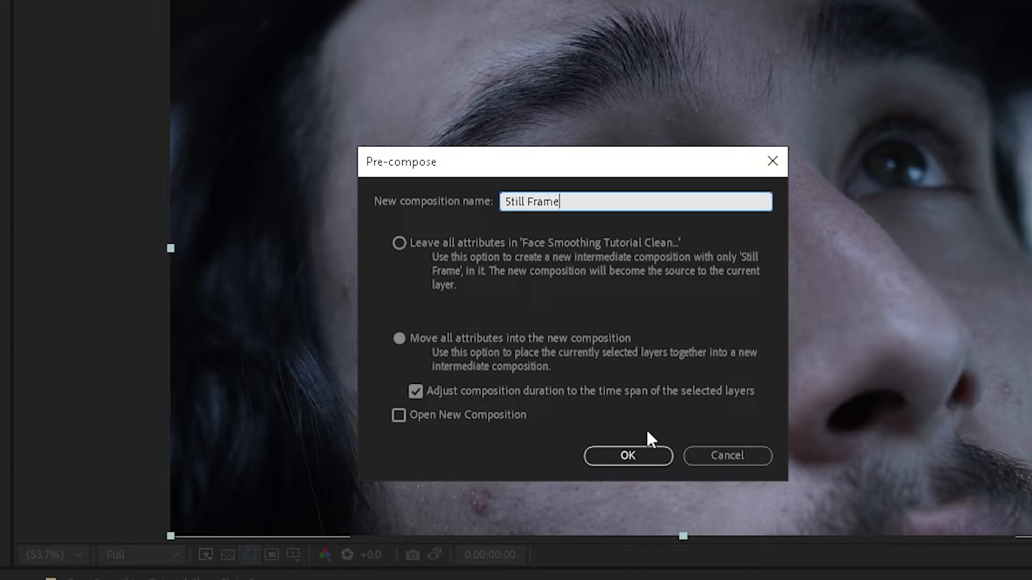
{"action": "left_click", "coordinate": [638, 458]}
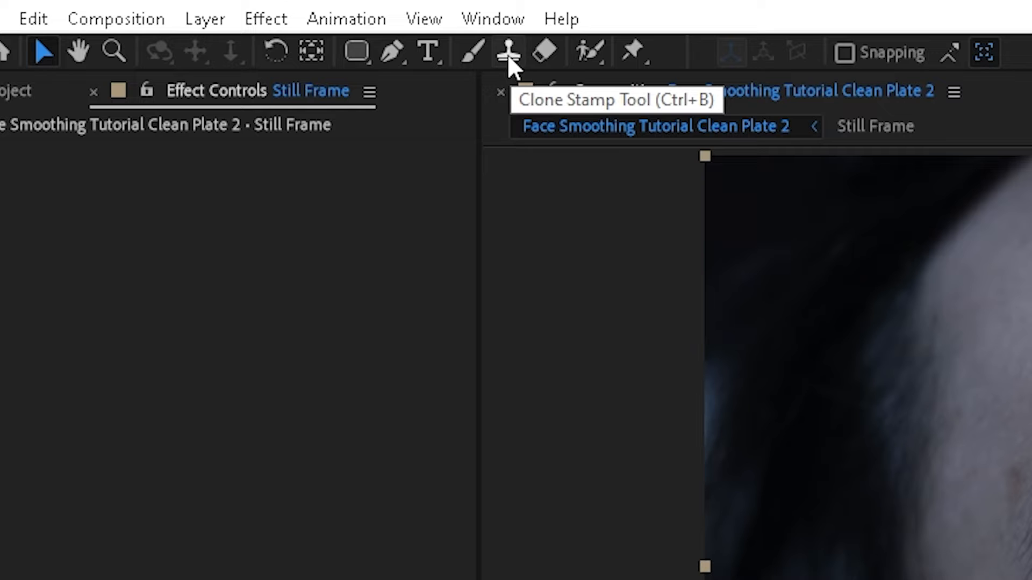
Step: Activate the Clone Stamp tool, open the Still Frame precomp in its layer viewer and enlarge that viewer
{"action": "left_click", "coordinate": [507, 52]}
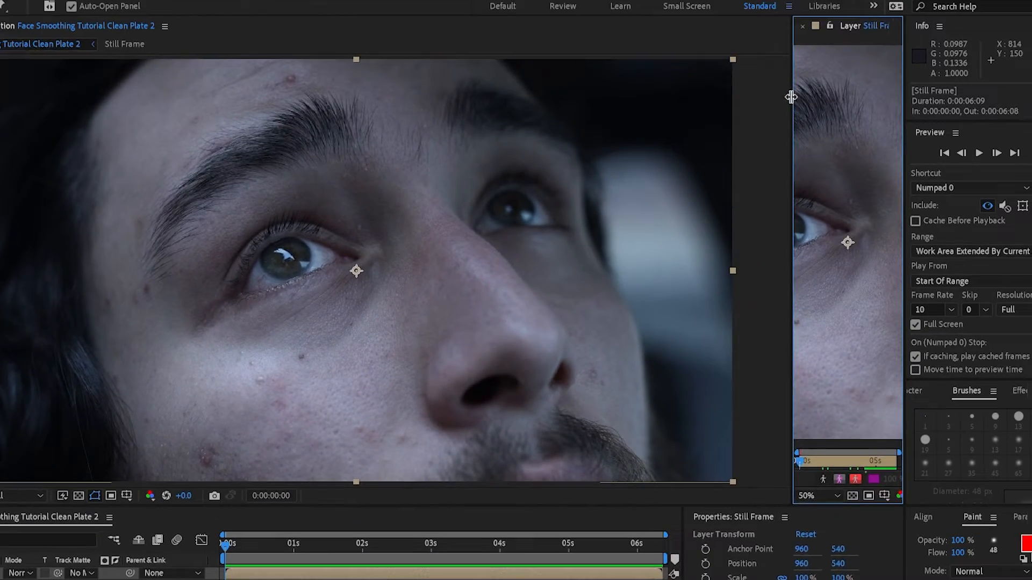
{"action": "left_click_drag", "start_coordinate": [792, 97], "coordinate": [314, 177]}
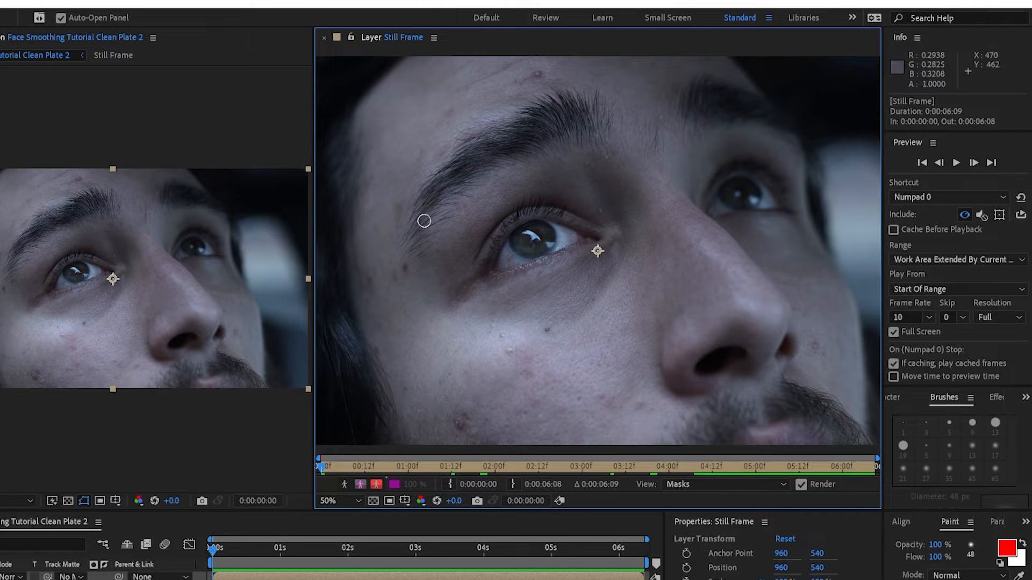
Step: Clone clean skin over the dark mole on the cheek below the near eye
{"action": "scroll", "coordinate": [465, 274], "scroll_direction": "up", "scroll_amount": 2}
{"action": "scroll", "coordinate": [475, 322], "scroll_direction": "down", "scroll_amount": 2}
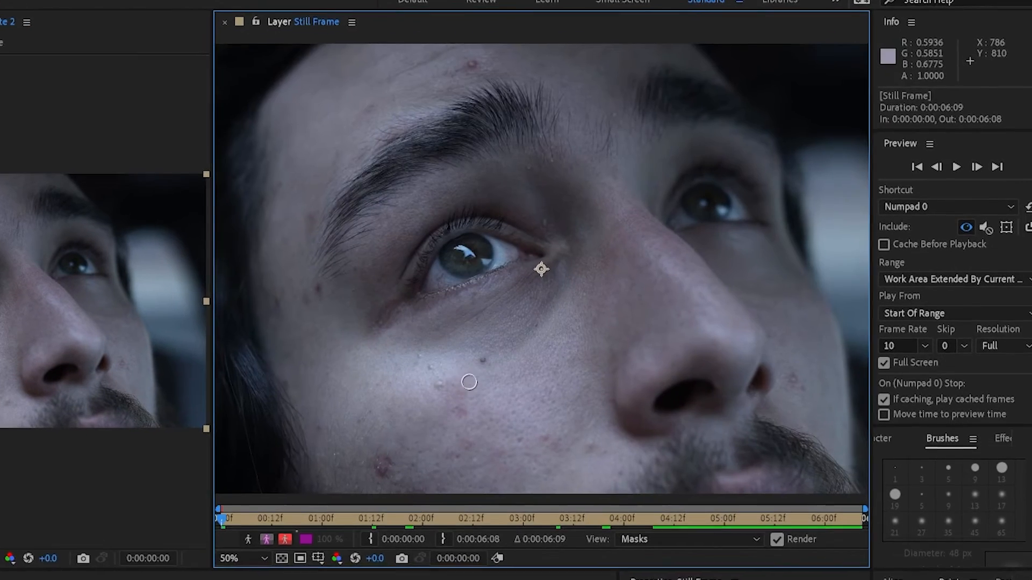
{"action": "scroll", "coordinate": [422, 331], "scroll_direction": "up", "scroll_amount": 2}
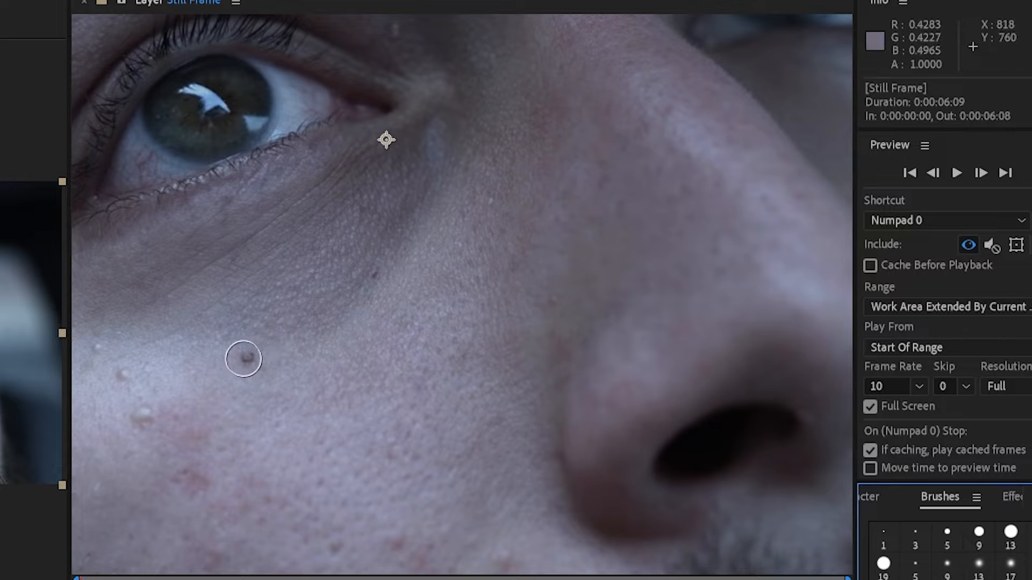
{"action": "left_click", "coordinate": [278, 338], "text": "alt"}
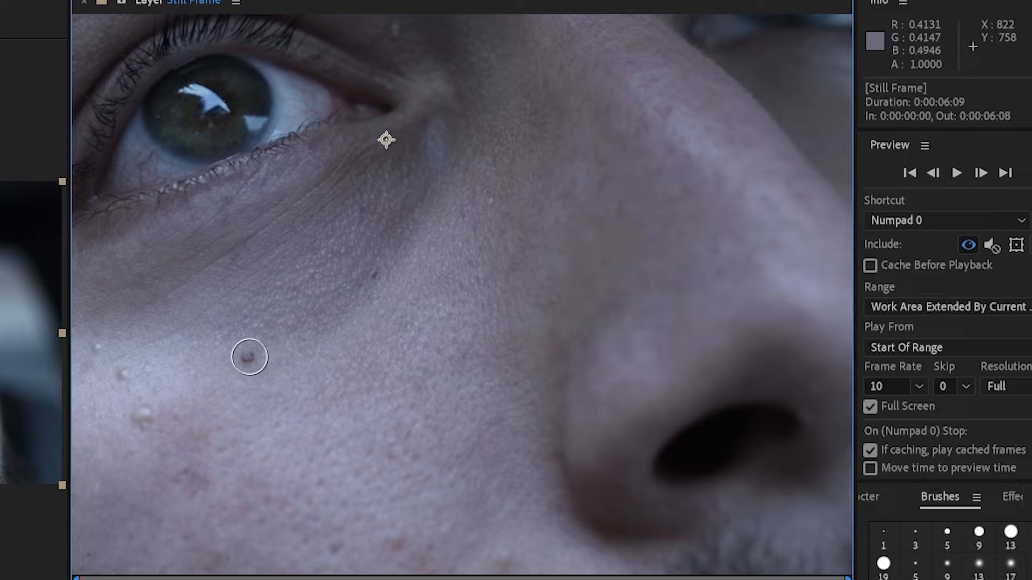
{"action": "left_click", "coordinate": [249, 357]}
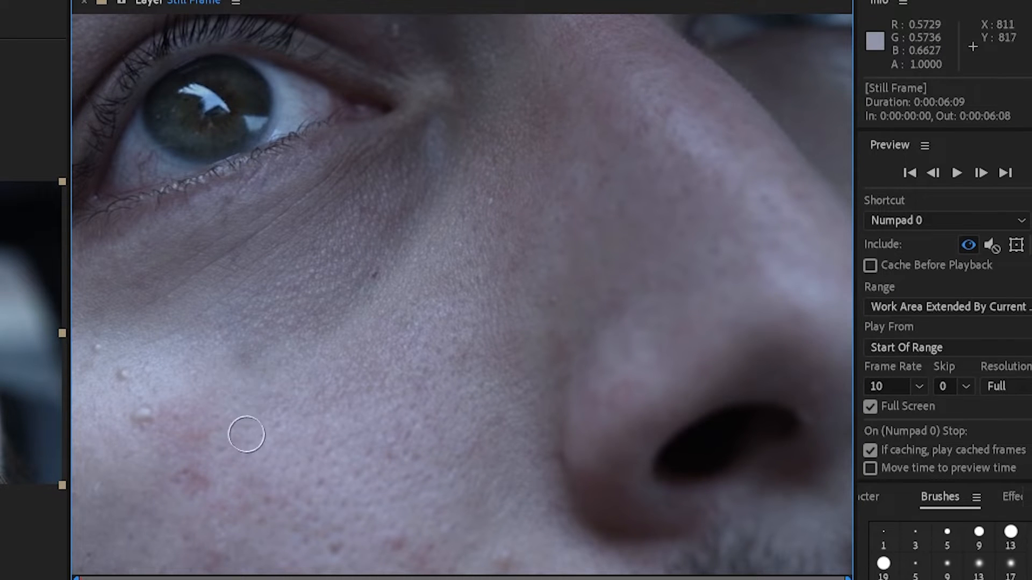
Step: Clone out the small pale bumps on the bright upper cheek below the eye
{"action": "left_click_drag", "start_coordinate": [244, 454], "coordinate": [330, 425]}
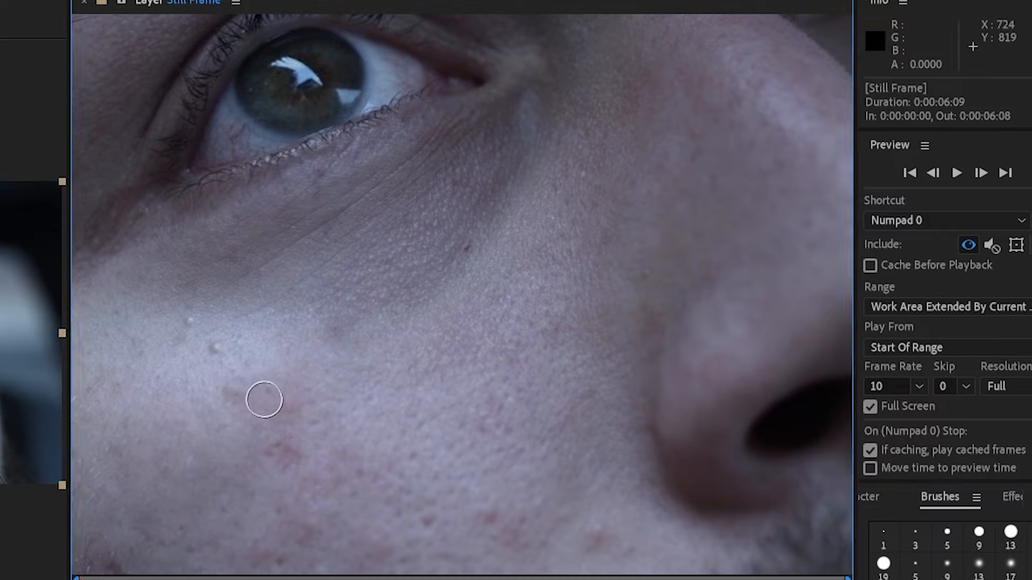
{"action": "left_click", "coordinate": [173, 323], "text": "alt"}
{"action": "left_click", "coordinate": [188, 324]}
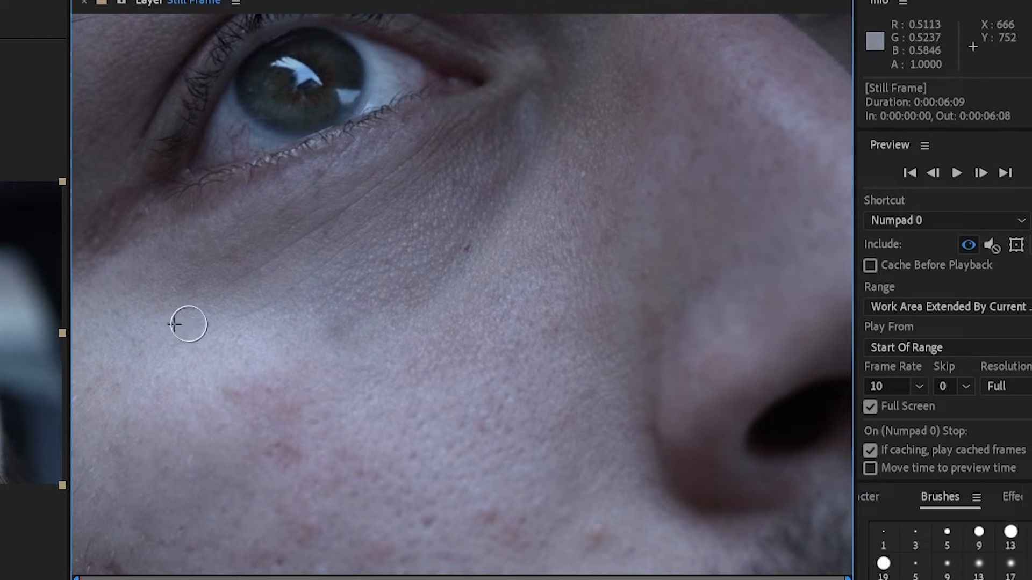
Step: Clone out the large dark-red blemish on the lower cheek and the red spot on the middle of the cheek
{"action": "mouse_move", "coordinate": [182, 454]}
{"action": "left_mouse_down"}
{"action": "mouse_move", "coordinate": [203, 402]}
{"action": "mouse_move", "coordinate": [332, 271]}
{"action": "left_mouse_up"}
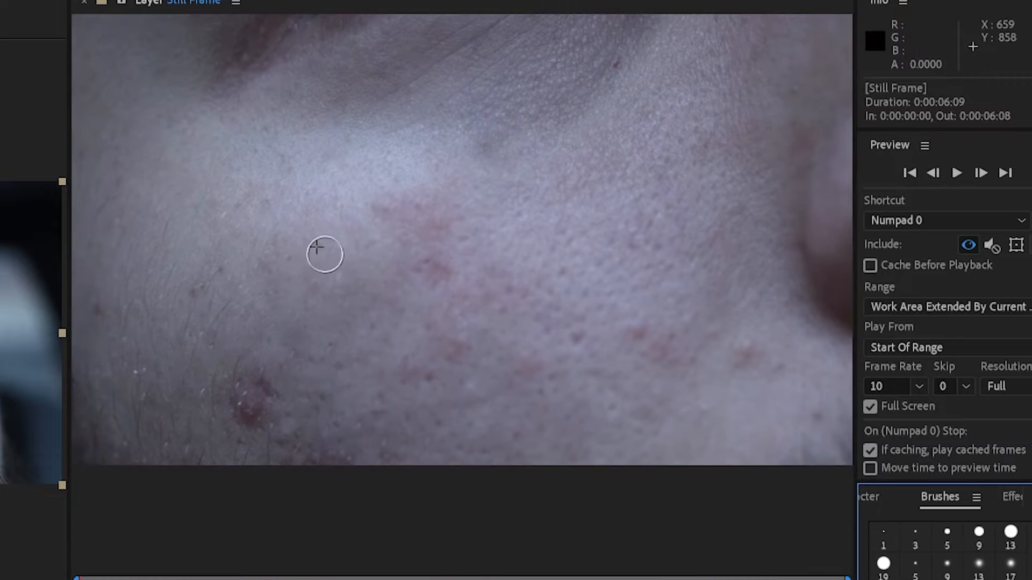
{"action": "left_click", "coordinate": [304, 403], "text": "alt"}
{"action": "mouse_move", "coordinate": [267, 408]}
{"action": "left_mouse_down"}
{"action": "mouse_move", "coordinate": [245, 393]}
{"action": "mouse_move", "coordinate": [247, 414]}
{"action": "mouse_move", "coordinate": [253, 390]}
{"action": "left_mouse_up"}
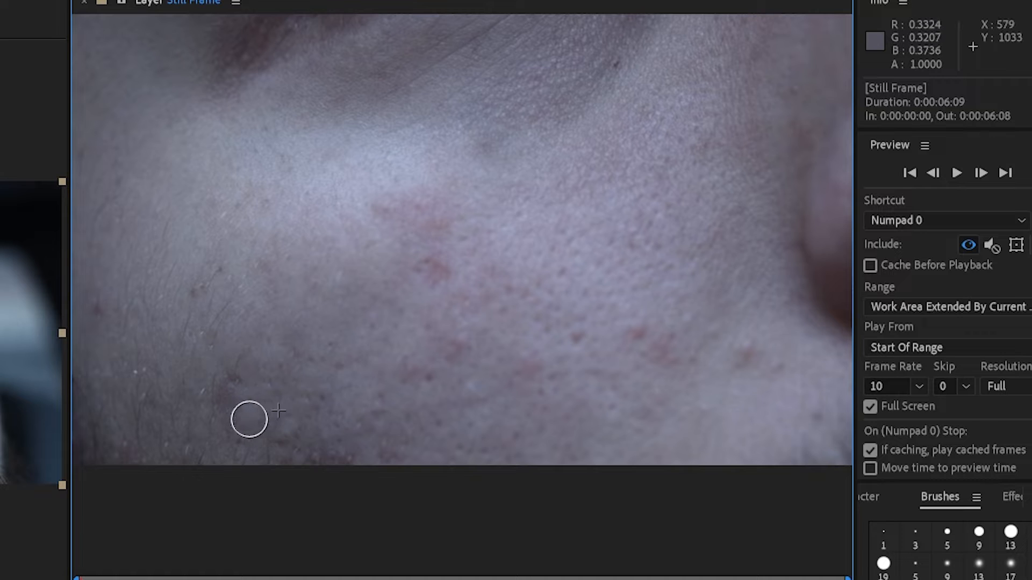
{"action": "left_click", "coordinate": [470, 280], "text": "alt"}
{"action": "left_click_drag", "start_coordinate": [440, 270], "coordinate": [424, 286]}
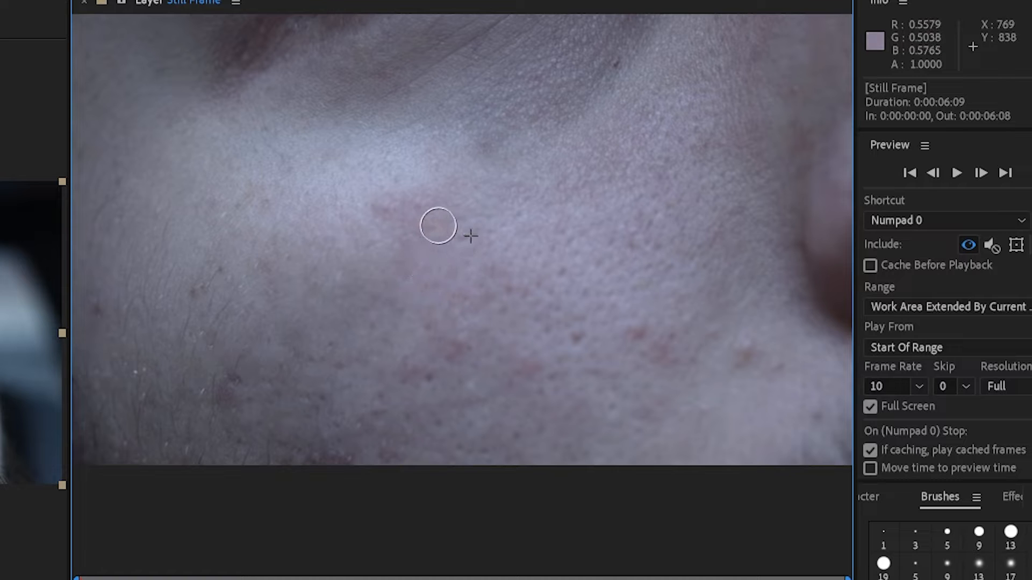
Step: Clone out the small red spots on the cheek beside the nostril
{"action": "left_click_drag", "start_coordinate": [513, 290], "coordinate": [247, 242]}
{"action": "left_click", "coordinate": [482, 333], "text": "alt"}
{"action": "left_click", "coordinate": [479, 310]}
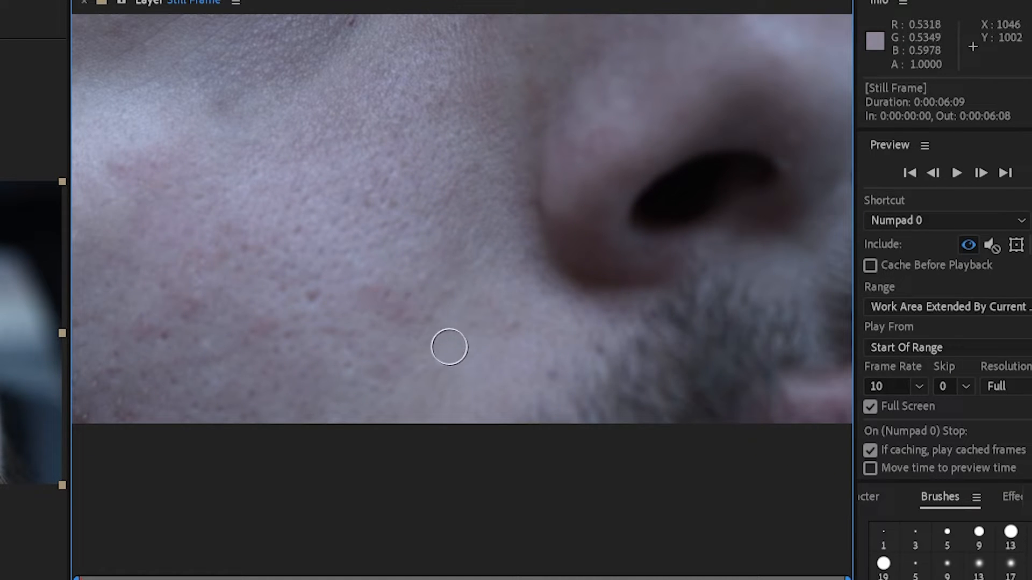
Step: Clone out the small light bump on the eyelid above the inner corner of the near eye
{"action": "mouse_move", "coordinate": [403, 133]}
{"action": "left_mouse_down"}
{"action": "mouse_move", "coordinate": [373, 382]}
{"action": "mouse_move", "coordinate": [385, 423]}
{"action": "left_mouse_up"}
{"action": "left_click_drag", "start_coordinate": [394, 222], "coordinate": [386, 376]}
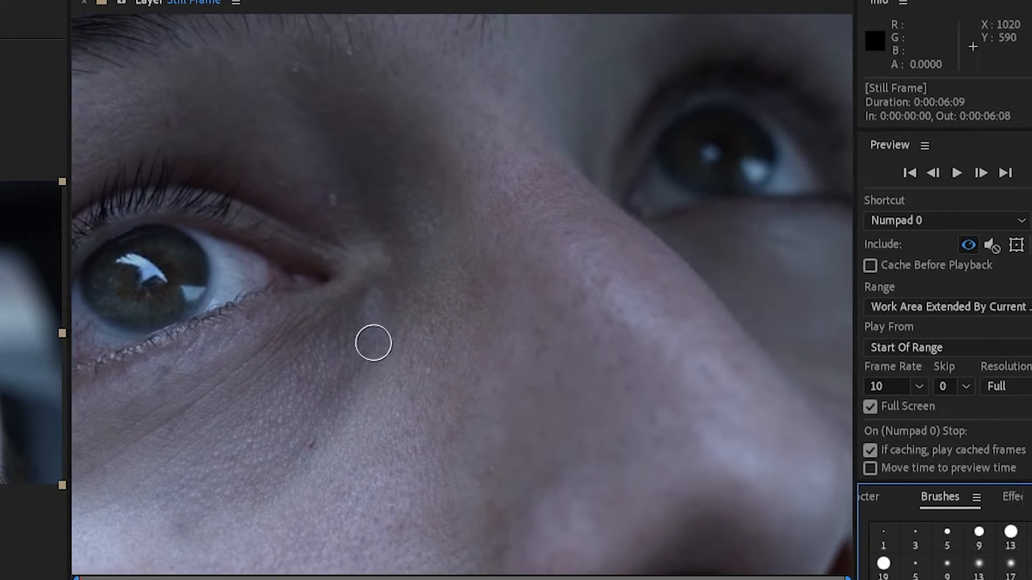
{"action": "left_click", "coordinate": [323, 179], "text": "alt"}
{"action": "left_click", "coordinate": [335, 200]}
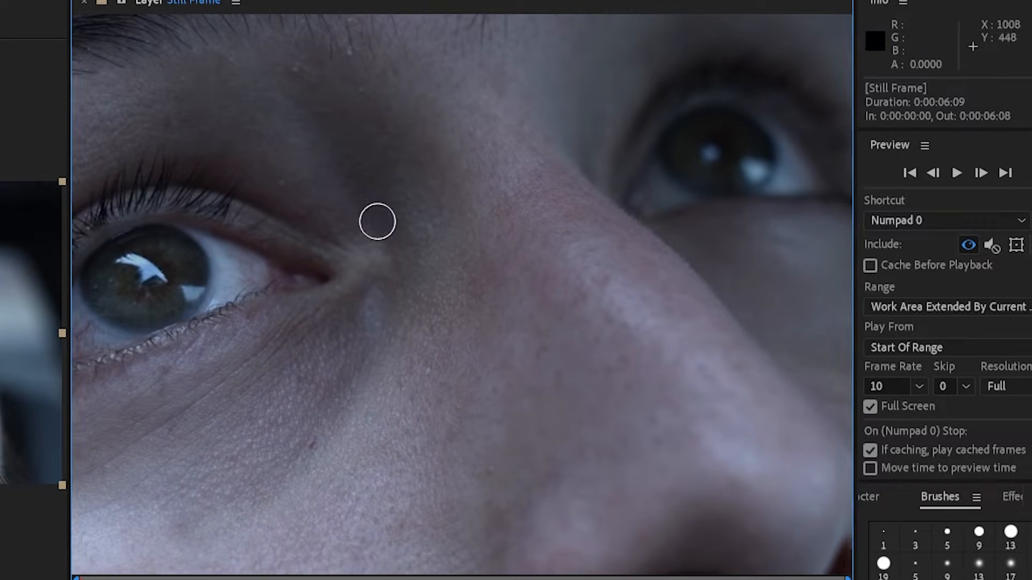
Step: Clone smooth forehead skin over the raised red bump above the near eyebrow and sample skin for the marks beside it
{"action": "left_click_drag", "start_coordinate": [336, 136], "coordinate": [638, 417]}
{"action": "left_click_drag", "start_coordinate": [434, 168], "coordinate": [387, 293]}
{"action": "left_click", "coordinate": [451, 221], "text": "alt"}
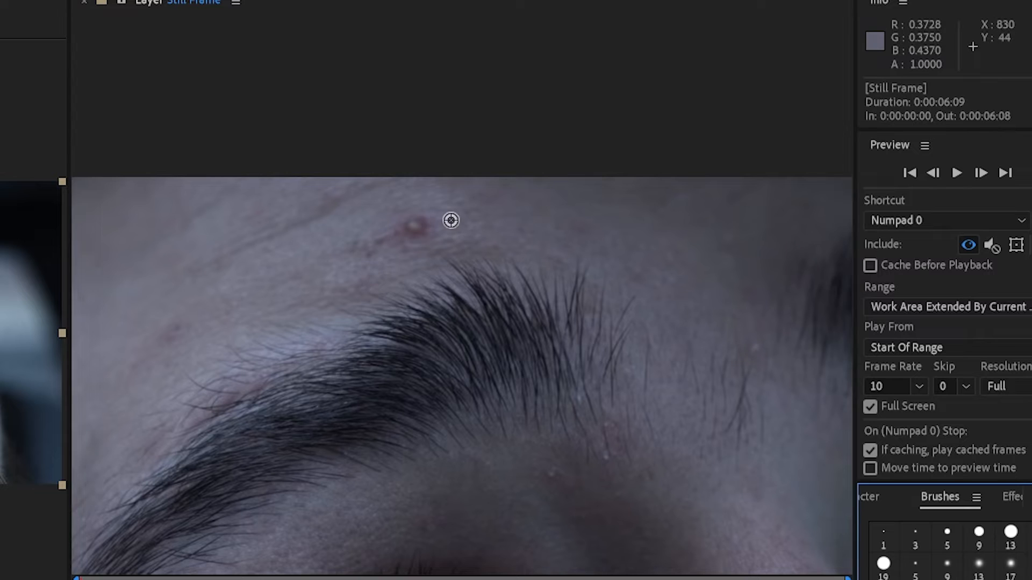
{"action": "left_click", "coordinate": [413, 223]}
{"action": "left_click_drag", "start_coordinate": [413, 223], "coordinate": [411, 236]}
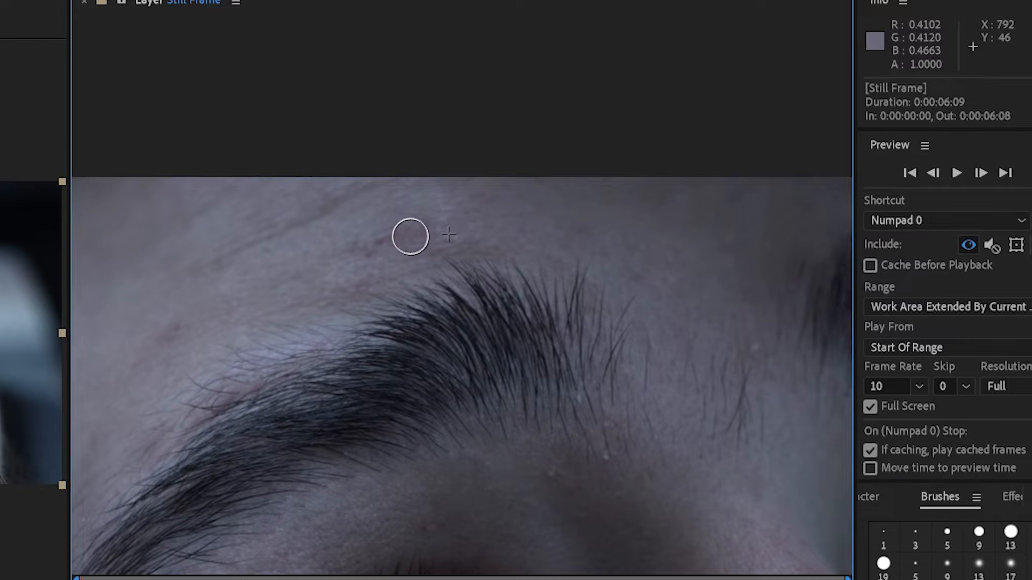
{"action": "left_click", "coordinate": [353, 255], "text": "alt"}
Step: Clone out the dark spots on the temple beside the outer end of the eyebrow
{"action": "left_click_drag", "start_coordinate": [267, 311], "coordinate": [420, 214]}
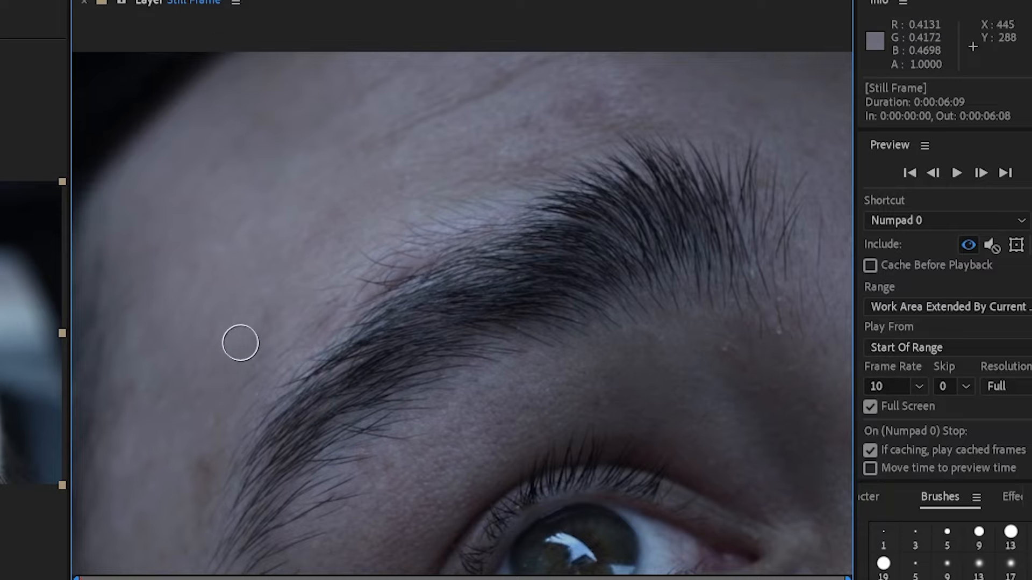
{"action": "left_click_drag", "start_coordinate": [222, 421], "coordinate": [308, 222]}
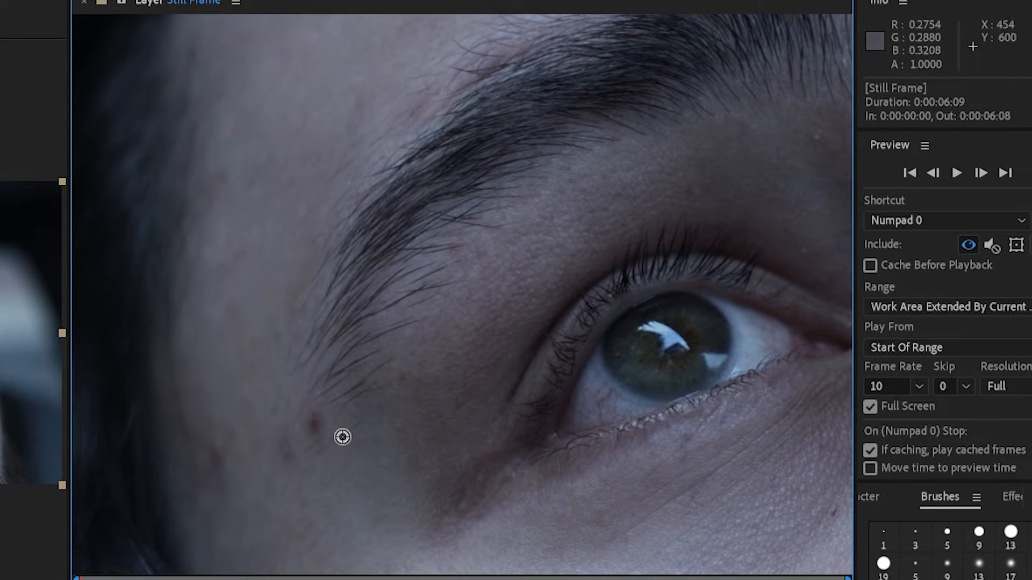
{"action": "left_click", "coordinate": [322, 425]}
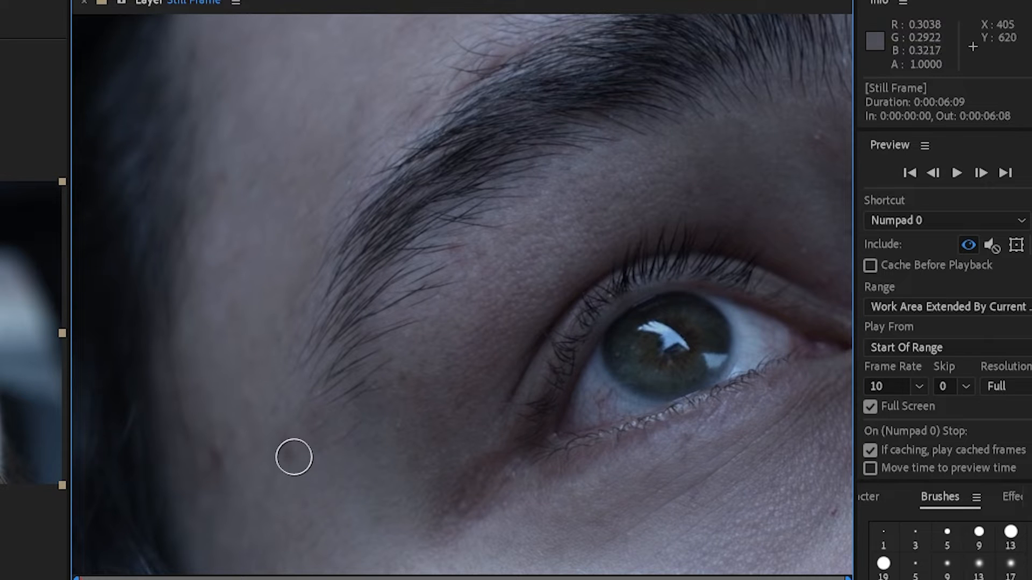
{"action": "scroll", "coordinate": [258, 396], "scroll_direction": "down", "scroll_amount": 4}
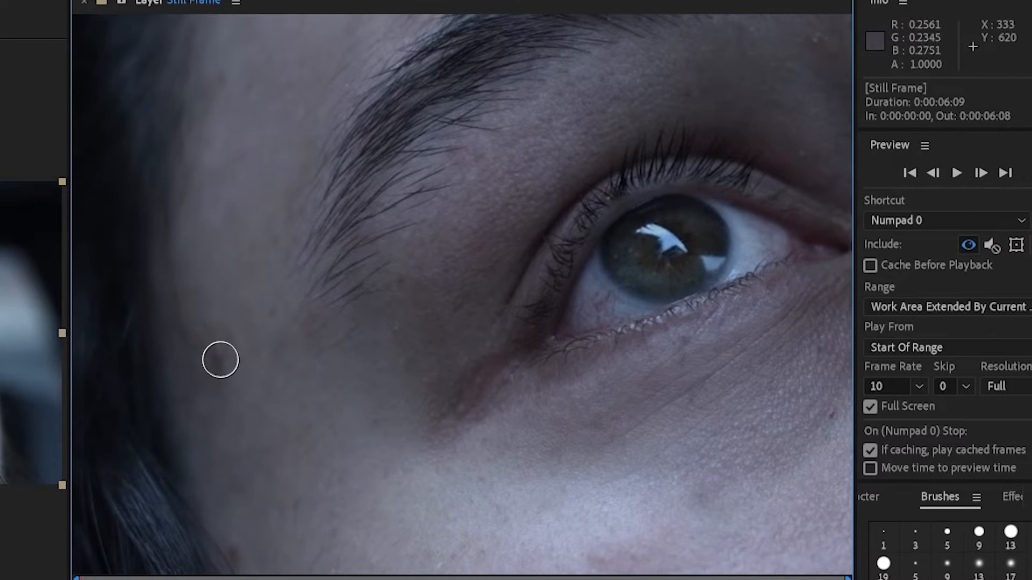
{"action": "left_click_drag", "start_coordinate": [531, 384], "coordinate": [363, 350]}
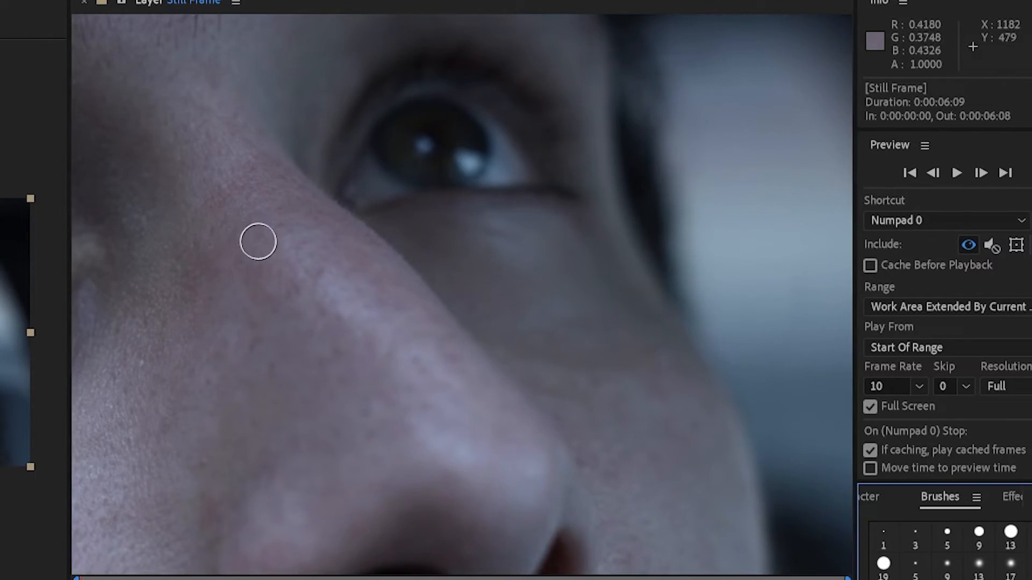
Step: Clone out remaining faint marks on the forehead and along the upper edge of the near eyebrow
{"action": "left_click_drag", "start_coordinate": [255, 240], "coordinate": [303, 487]}
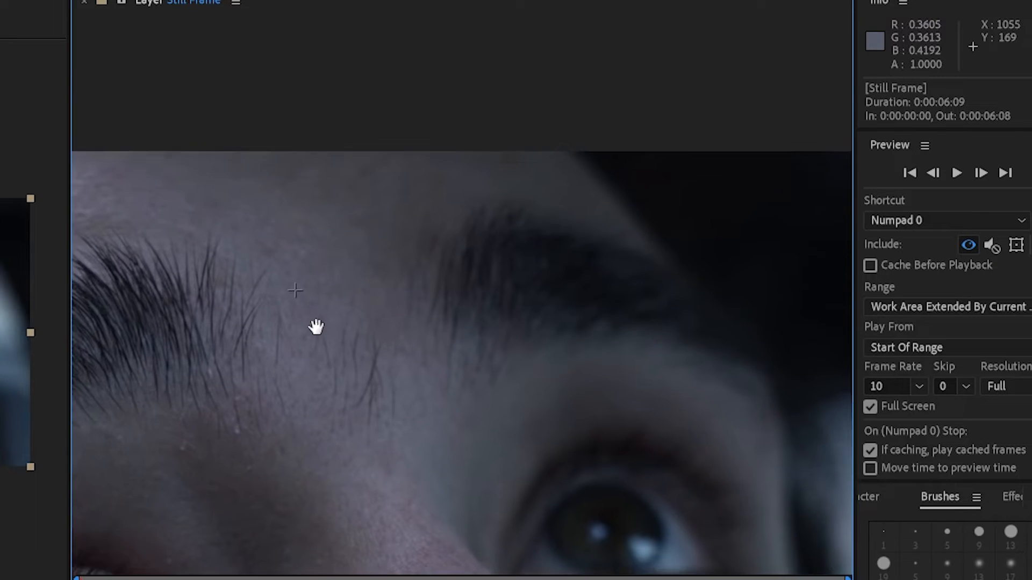
{"action": "left_click_drag", "start_coordinate": [315, 326], "coordinate": [562, 340]}
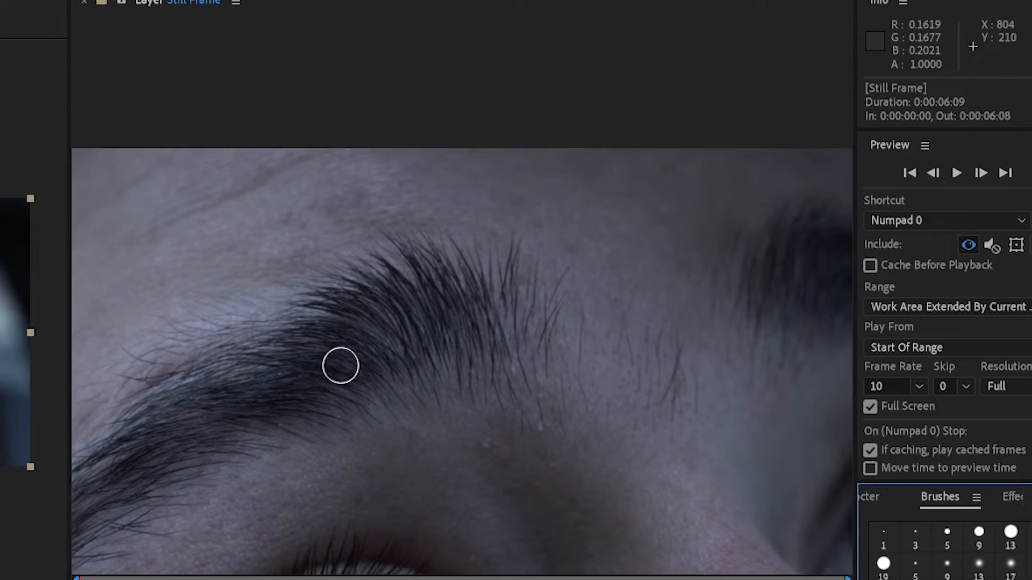
{"action": "left_click_drag", "start_coordinate": [340, 366], "coordinate": [495, 304]}
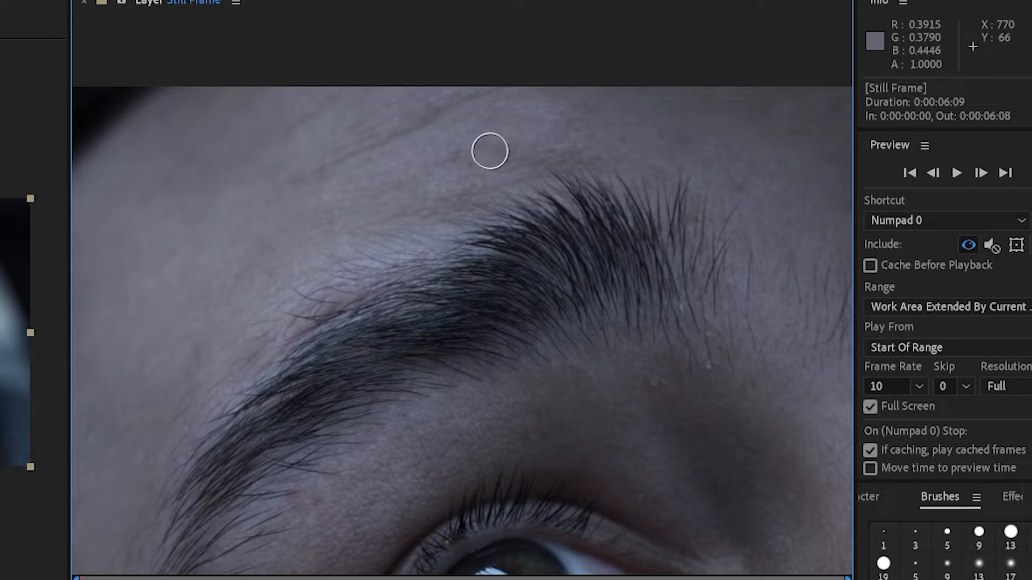
{"action": "mouse_move", "coordinate": [300, 335]}
{"action": "left_mouse_down"}
{"action": "mouse_move", "coordinate": [417, 255]}
{"action": "mouse_move", "coordinate": [520, 70]}
{"action": "left_mouse_up"}
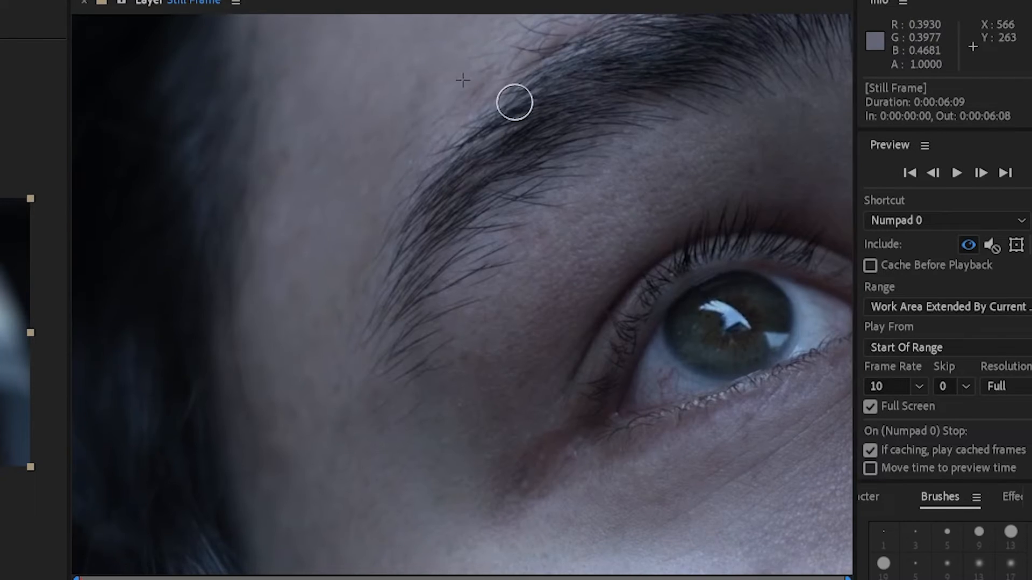
{"action": "left_click_drag", "start_coordinate": [524, 307], "coordinate": [390, 153]}
Step: Clone out the discoloured patch beside the outer eye corner and the reddish spot by the hairline
{"action": "left_click_drag", "start_coordinate": [359, 283], "coordinate": [352, 231]}
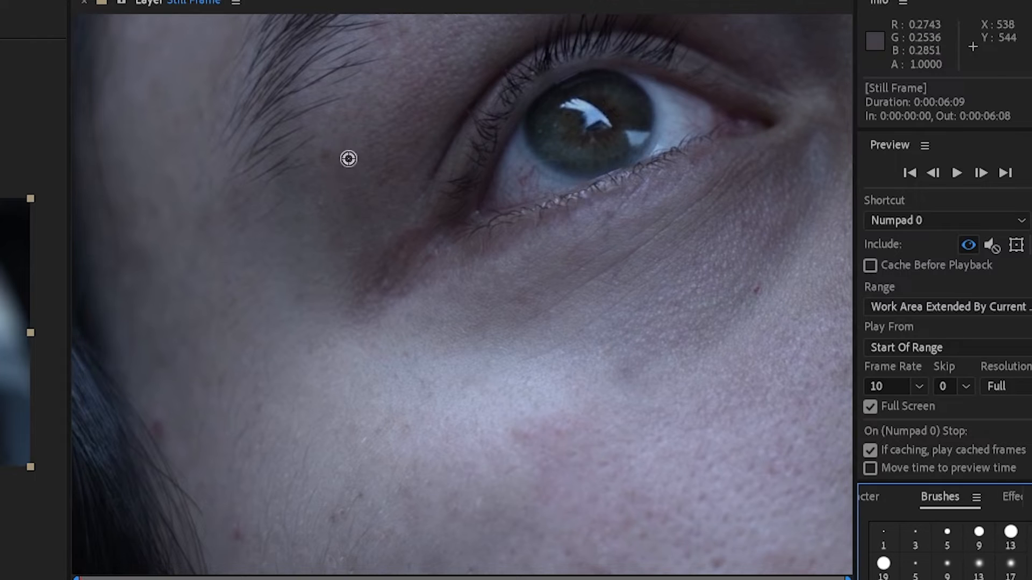
{"action": "left_click", "coordinate": [349, 159], "text": "alt"}
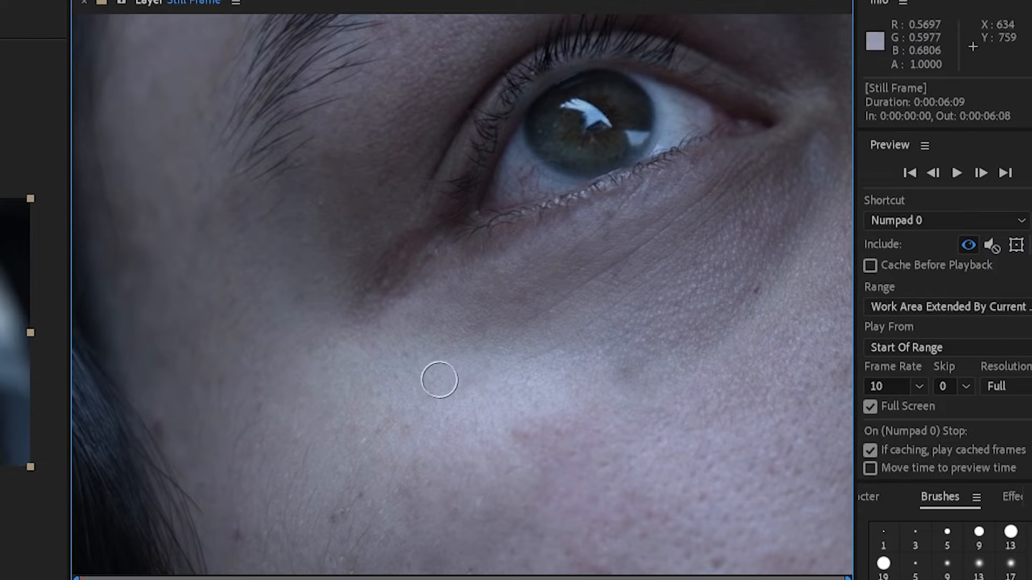
{"action": "mouse_move", "coordinate": [359, 424]}
{"action": "left_mouse_down"}
{"action": "mouse_move", "coordinate": [389, 215]}
{"action": "mouse_move", "coordinate": [451, 161]}
{"action": "left_mouse_up"}
{"action": "left_click", "coordinate": [274, 164], "text": "alt"}
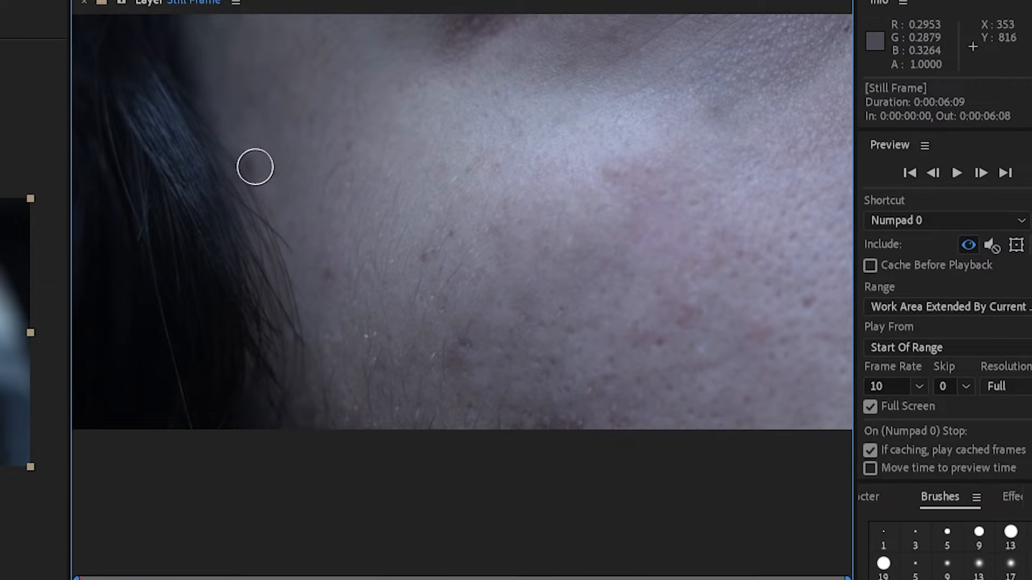
Step: Clone out the dark marks on the lower cheek and check the whole face for remaining blemishes
{"action": "left_click_drag", "start_coordinate": [437, 285], "coordinate": [314, 225]}
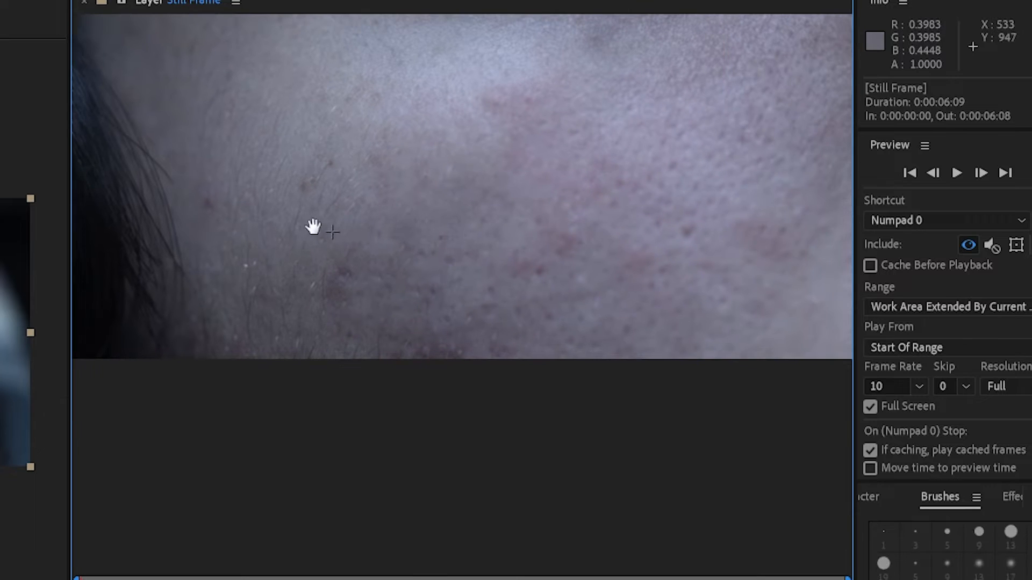
{"action": "left_click", "coordinate": [380, 264], "text": "alt"}
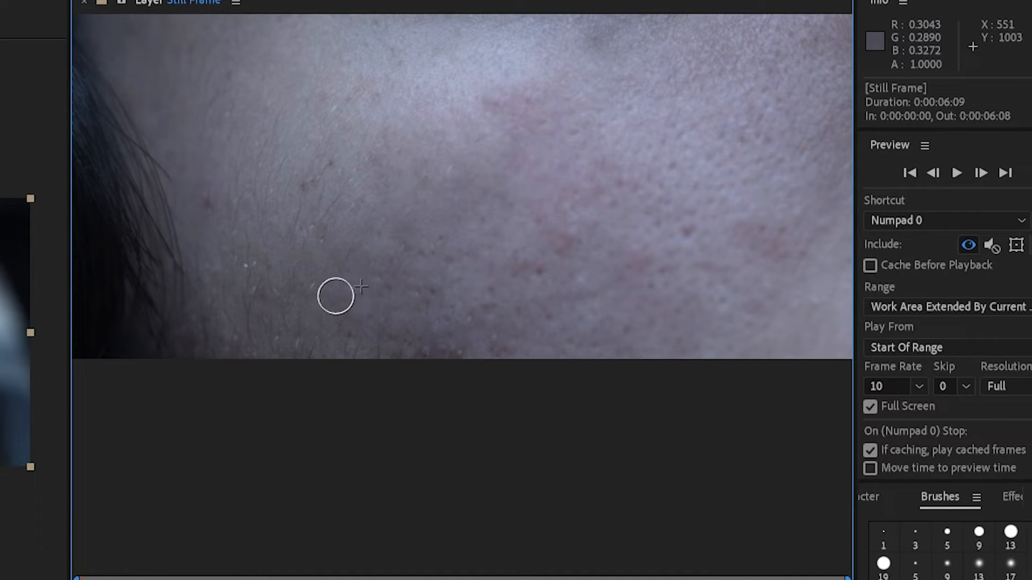
{"action": "left_click_drag", "start_coordinate": [573, 304], "coordinate": [483, 317]}
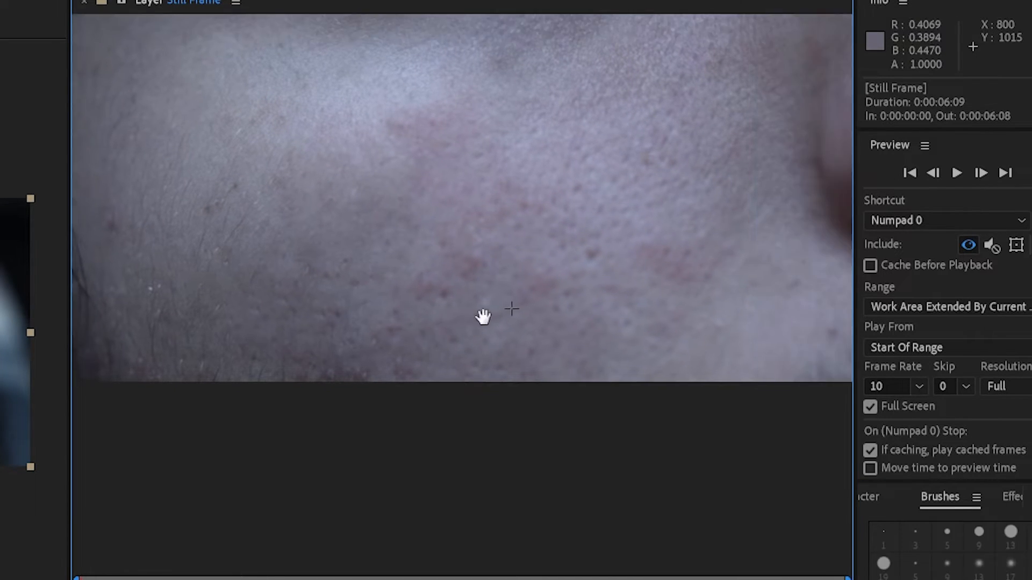
{"action": "mouse_move", "coordinate": [588, 282]}
{"action": "left_mouse_down"}
{"action": "mouse_move", "coordinate": [546, 285]}
{"action": "mouse_move", "coordinate": [482, 265]}
{"action": "left_mouse_up"}
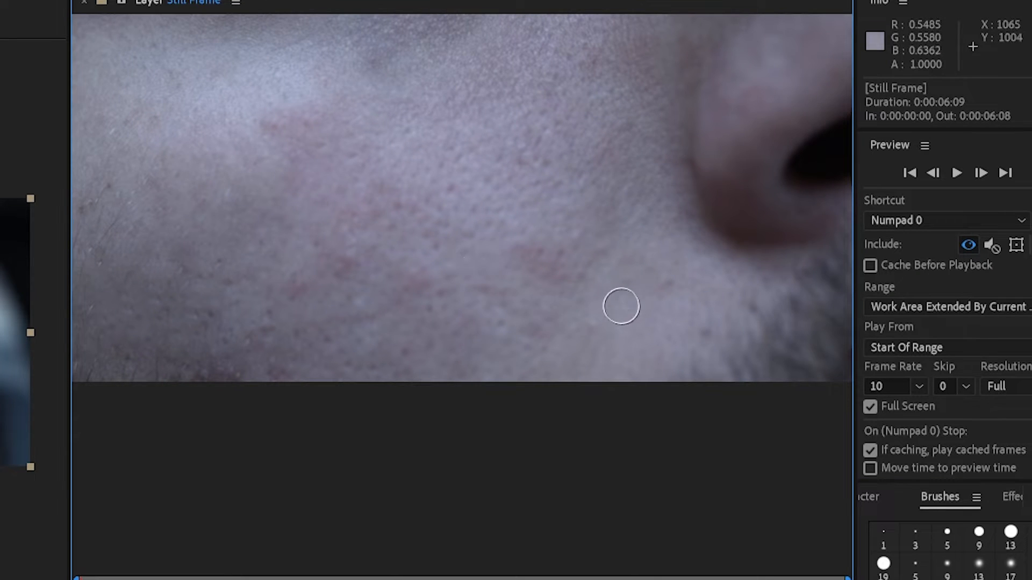
{"action": "scroll", "coordinate": [493, 228], "scroll_direction": "down", "scroll_amount": 1}
{"action": "left_click_drag", "start_coordinate": [521, 102], "coordinate": [471, 205]}
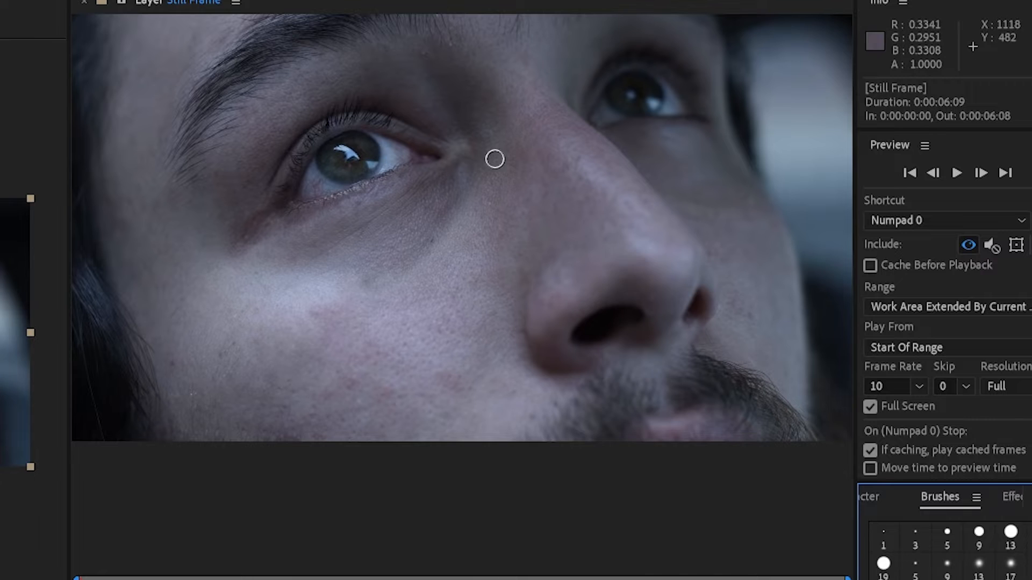
{"action": "left_click_drag", "start_coordinate": [365, 145], "coordinate": [368, 233]}
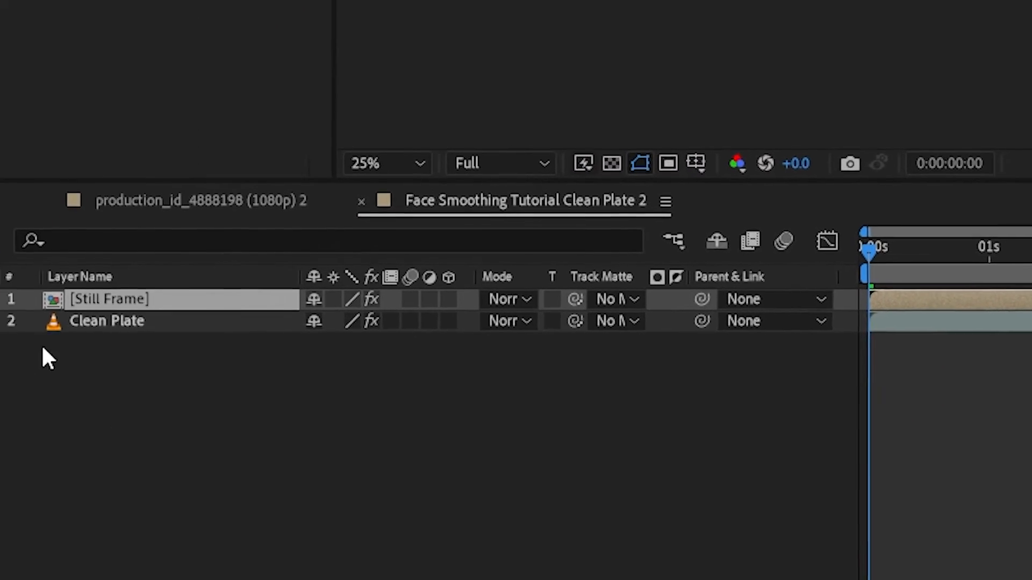
Step: Expand the Still Frame layer's Effects and its Paint effect in the timeline to inspect the clone strokes
{"action": "left_click", "coordinate": [31, 262]}
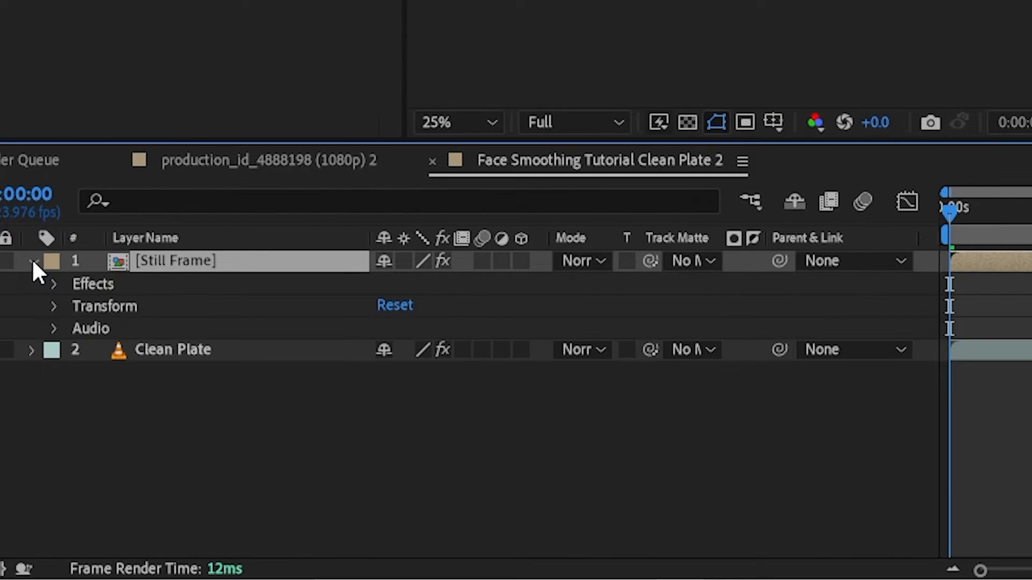
{"action": "left_click", "coordinate": [55, 284]}
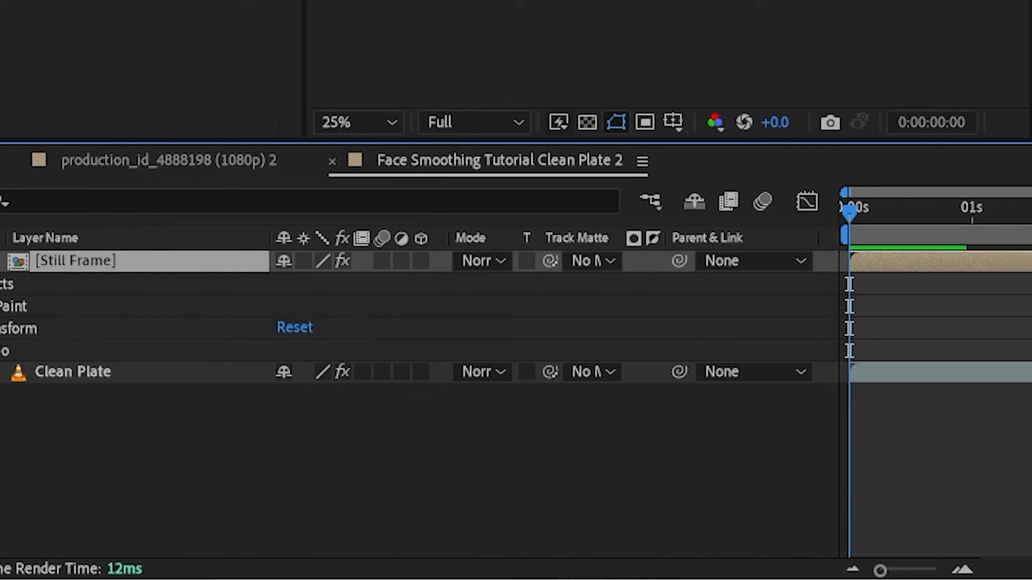
{"action": "left_click", "coordinate": [76, 306]}
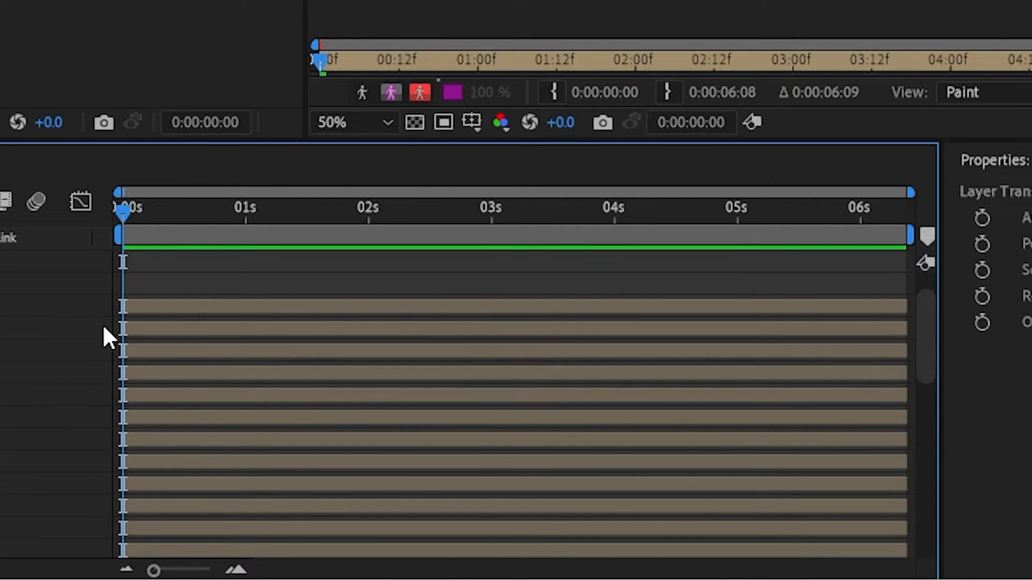
Step: Collapse the Still Frame layer's properties and pre-compose it as "Clean Face", moving all attributes into the new composition
{"action": "scroll", "coordinate": [1, 389], "scroll_direction": "up", "scroll_amount": 1}
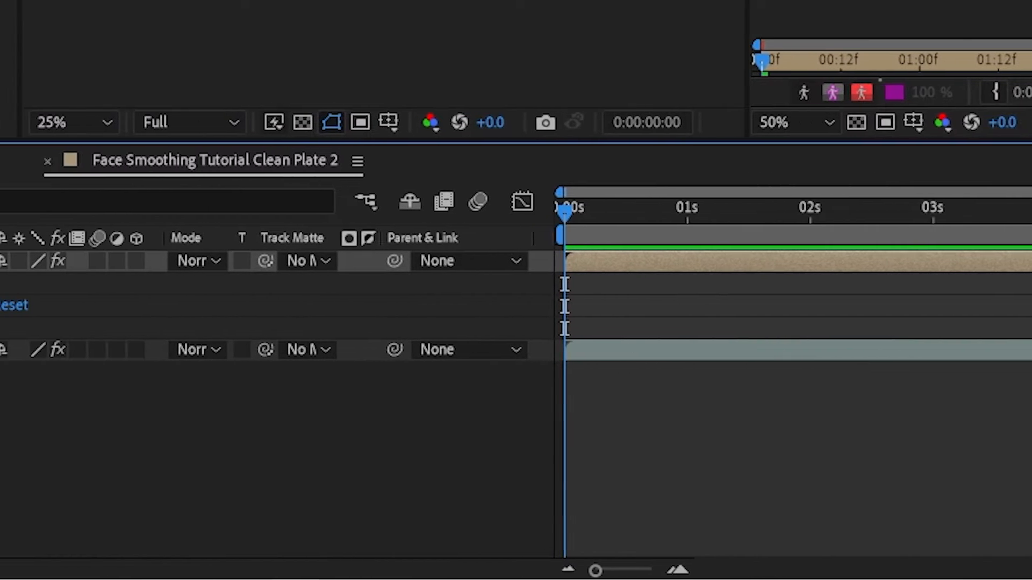
{"action": "left_click", "coordinate": [100, 262]}
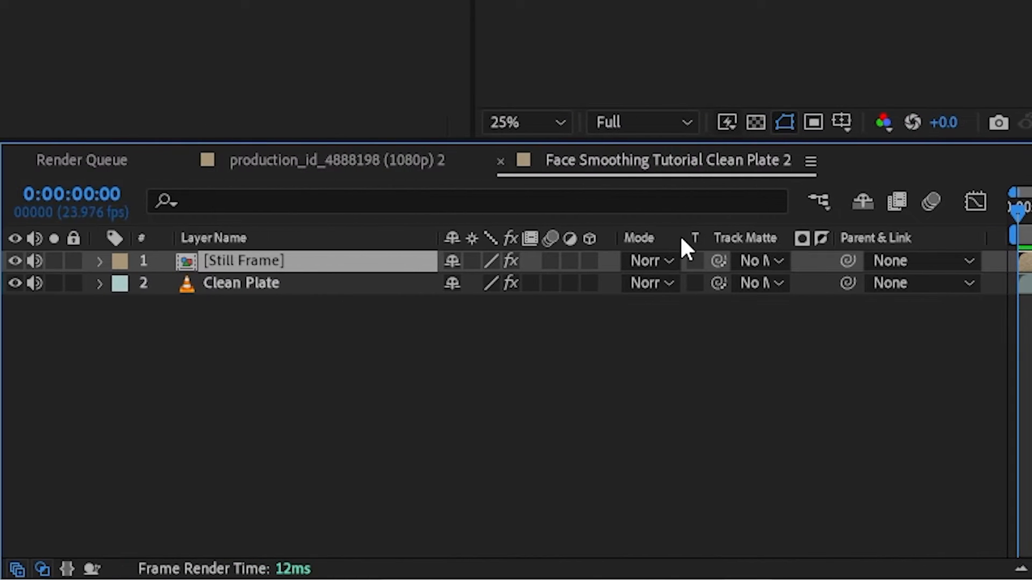
{"action": "right_click", "coordinate": [231, 258]}
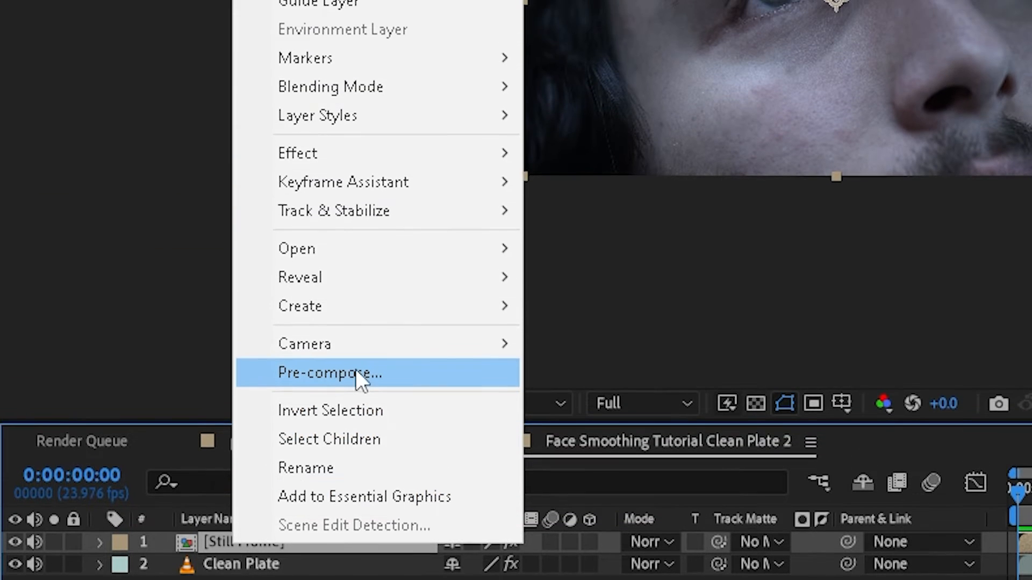
{"action": "left_click", "coordinate": [356, 384]}
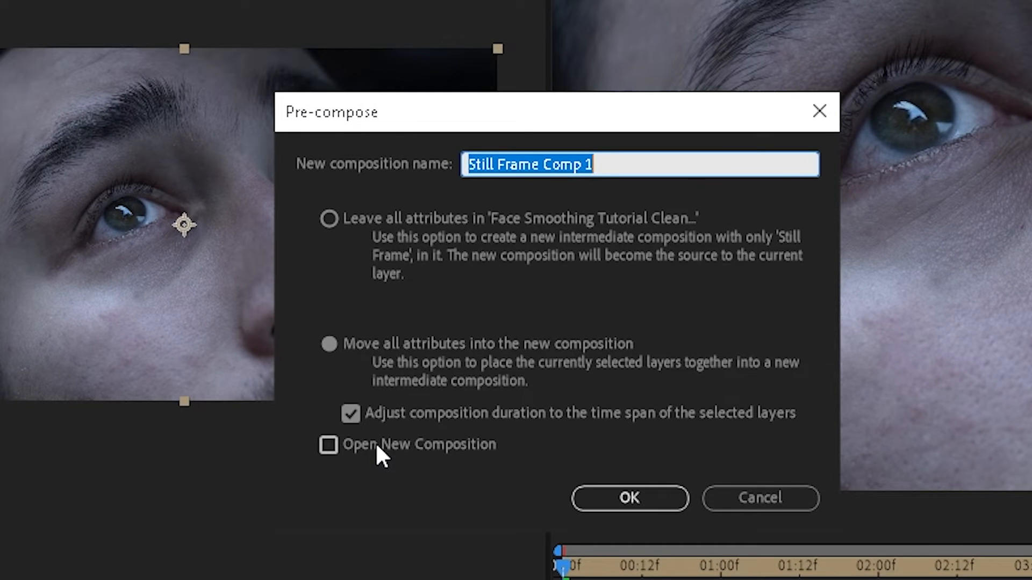
{"action": "type", "text": "Clean Face"}
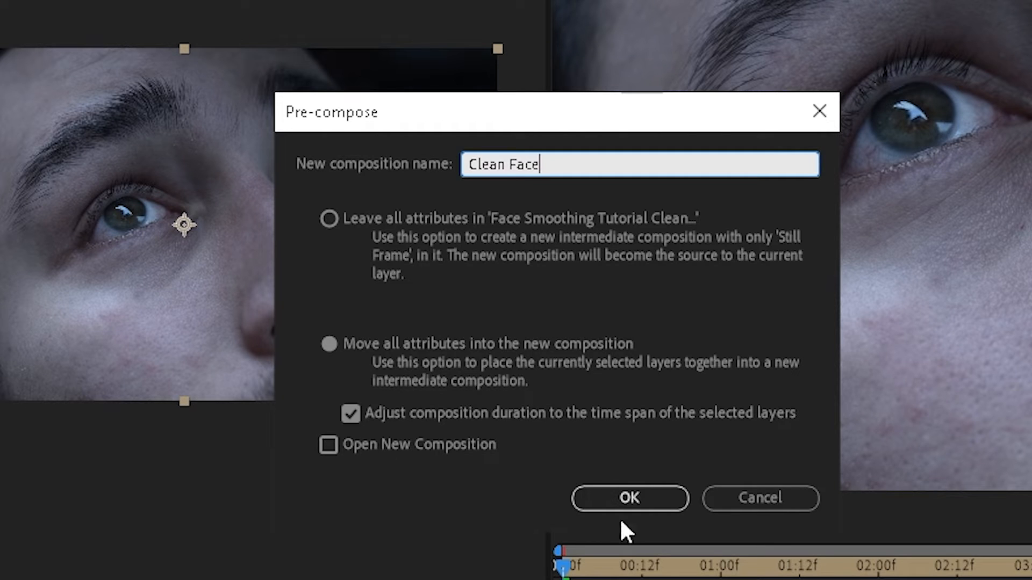
{"action": "left_click", "coordinate": [629, 498]}
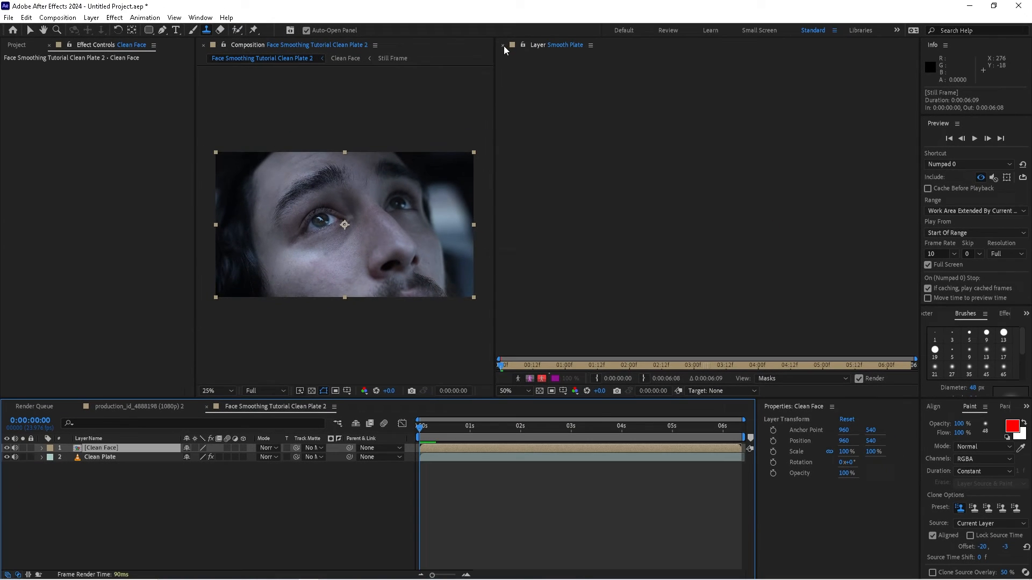
Step: Close the Smooth Plate layer view, switch to the Selection tool and enlarge the composition view to 50%
{"action": "left_click", "coordinate": [502, 46]}
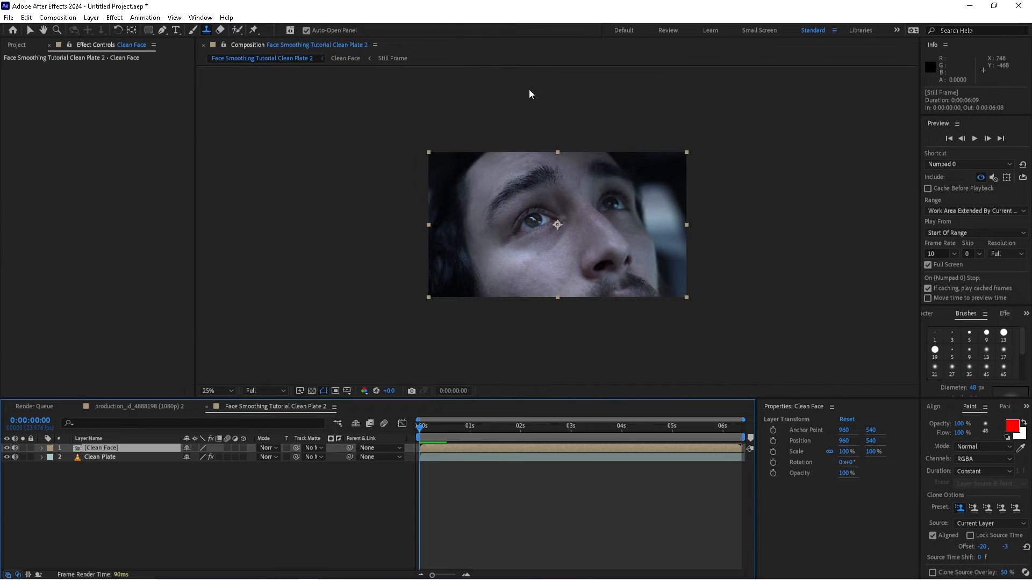
{"action": "left_click", "coordinate": [35, 32]}
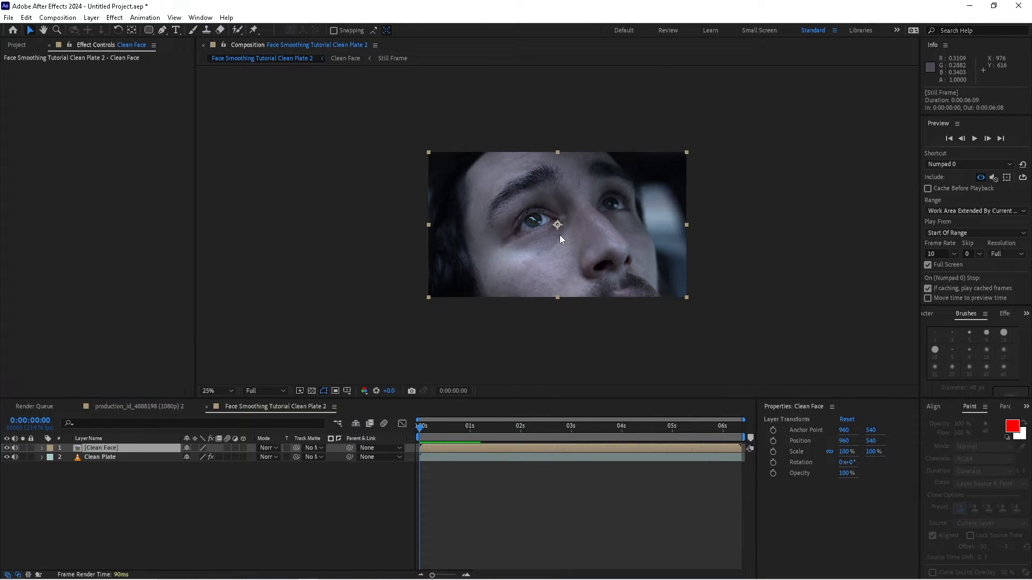
{"action": "key", "text": "period"}
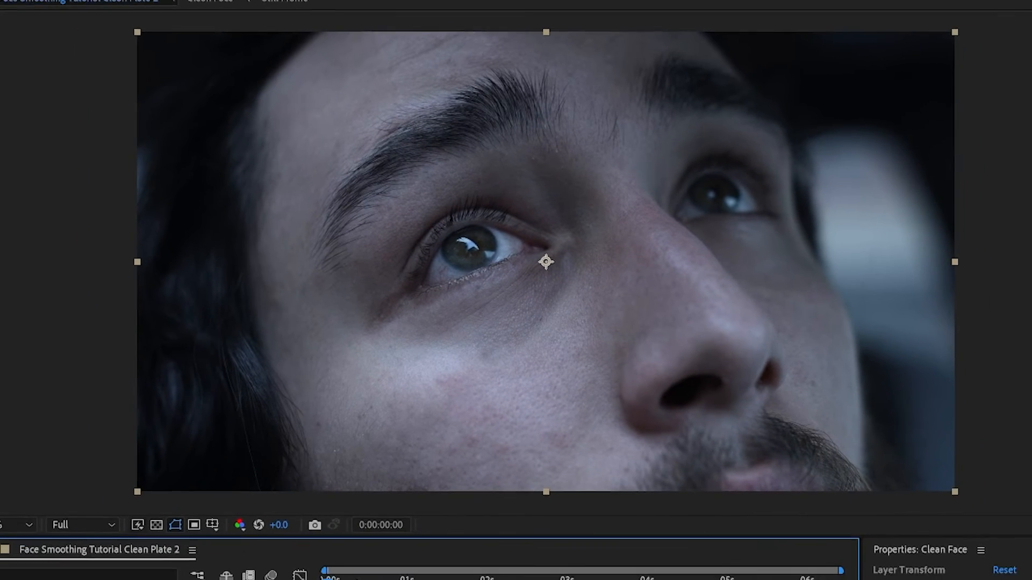
Step: Scrub through the composition to review the cleaned face, return to the first frame and solo the Clean Face layer
{"action": "left_click_drag", "start_coordinate": [352, 543], "coordinate": [449, 519]}
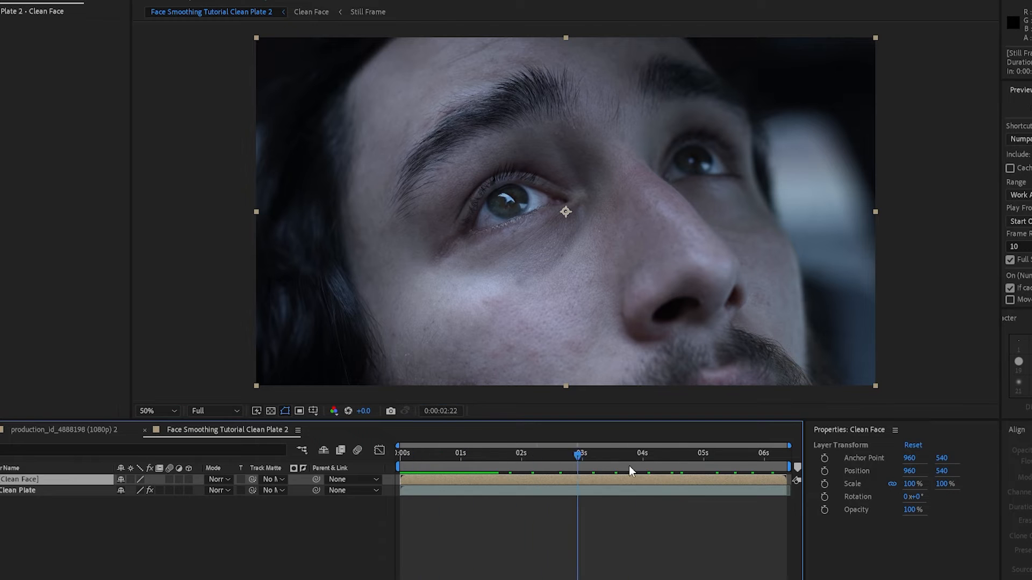
{"action": "left_click_drag", "start_coordinate": [629, 470], "coordinate": [382, 484]}
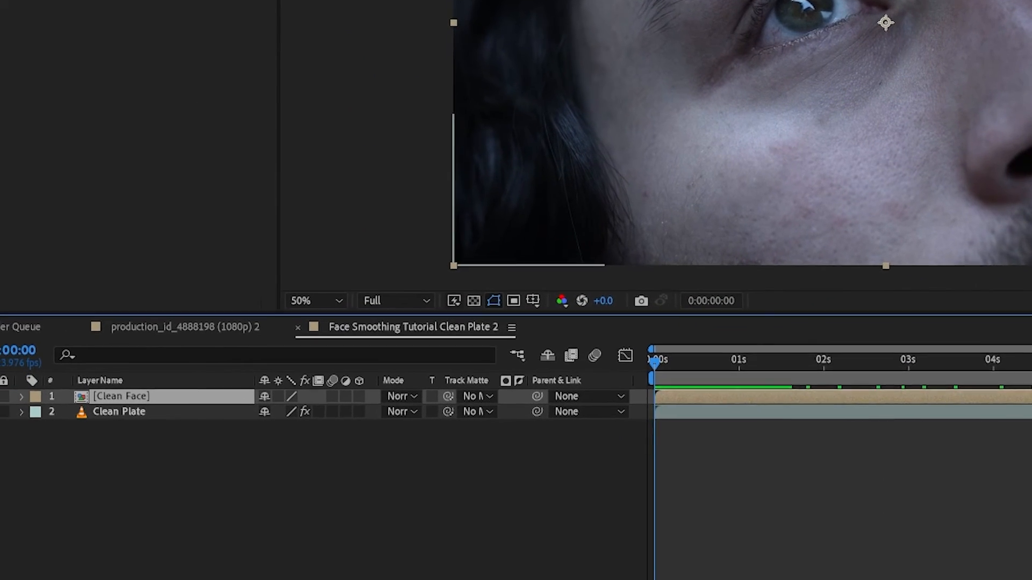
{"action": "left_click", "coordinate": [11, 368]}
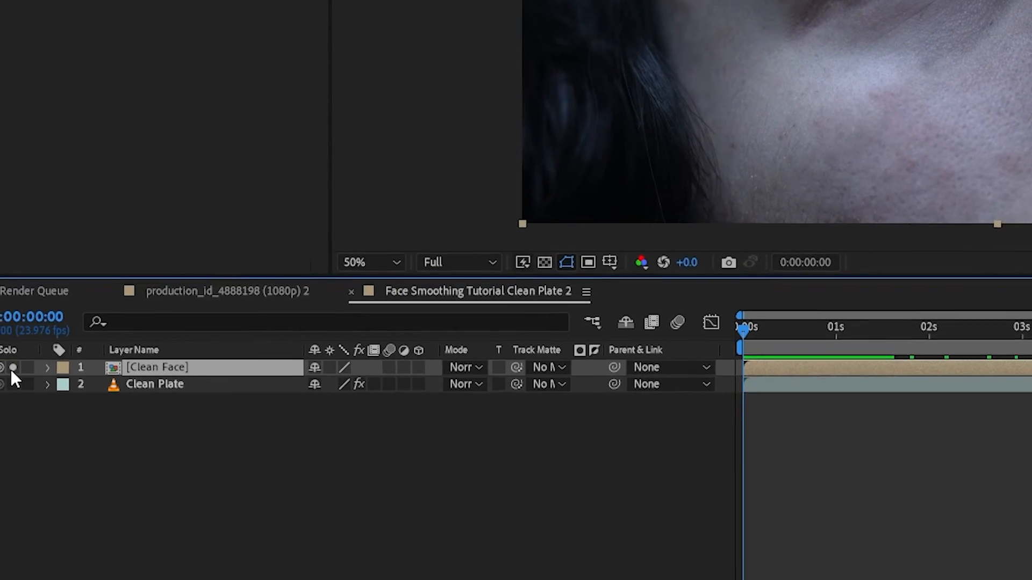
Step: Copy the Mocha Pro effect from the Clean Plate layer onto the Clean Face layer
{"action": "left_click", "coordinate": [194, 349]}
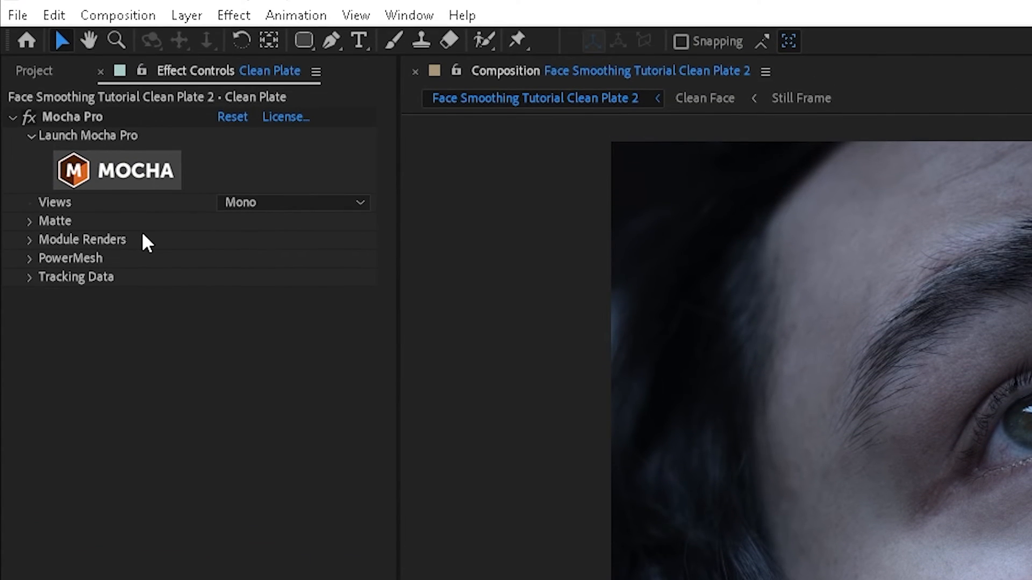
{"action": "left_click", "coordinate": [72, 118]}
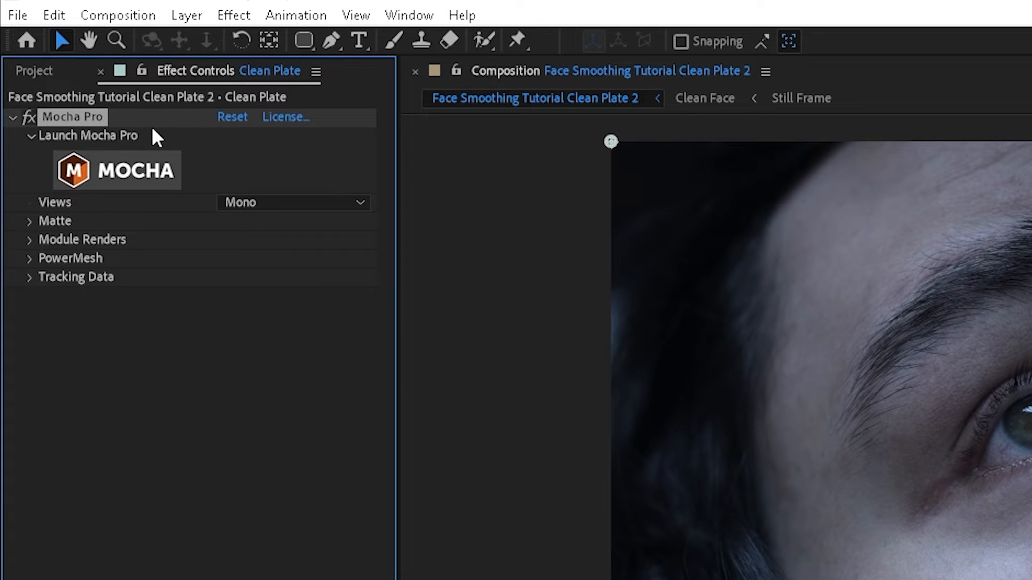
{"action": "left_click", "coordinate": [93, 156]}
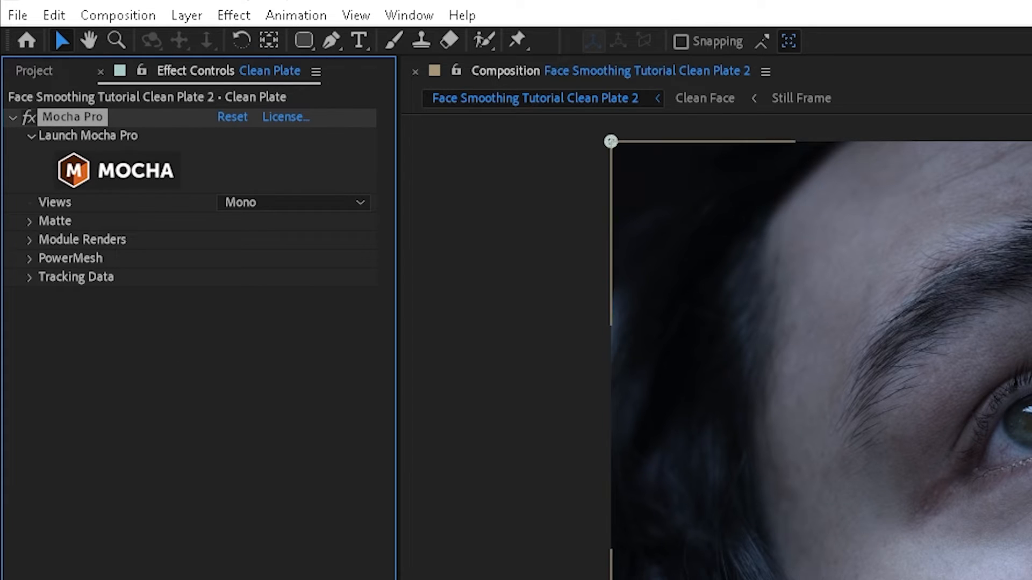
{"action": "left_click", "coordinate": [913, 377]}
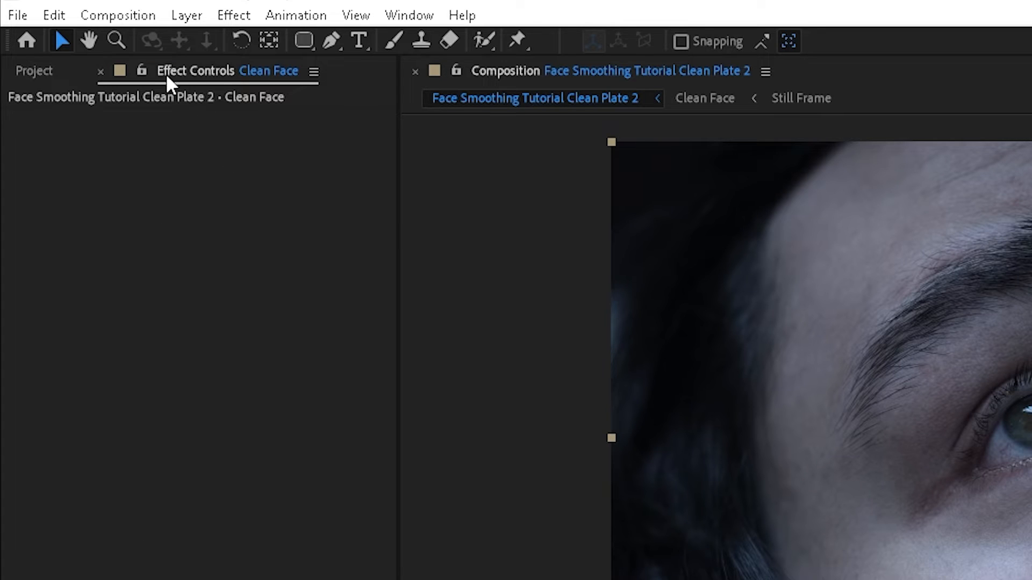
{"action": "left_click", "coordinate": [142, 257]}
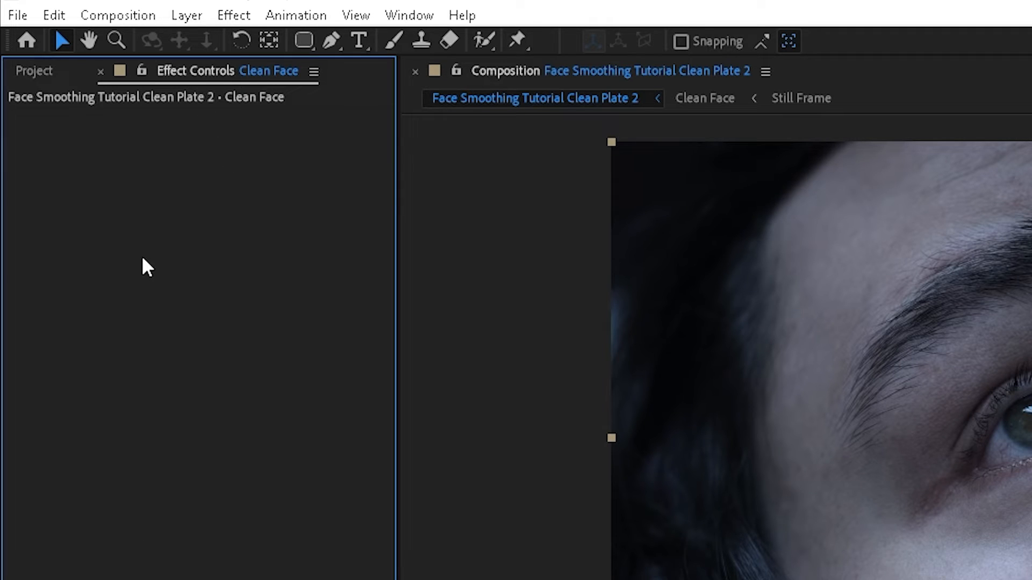
{"action": "key", "text": "ctrl+v"}
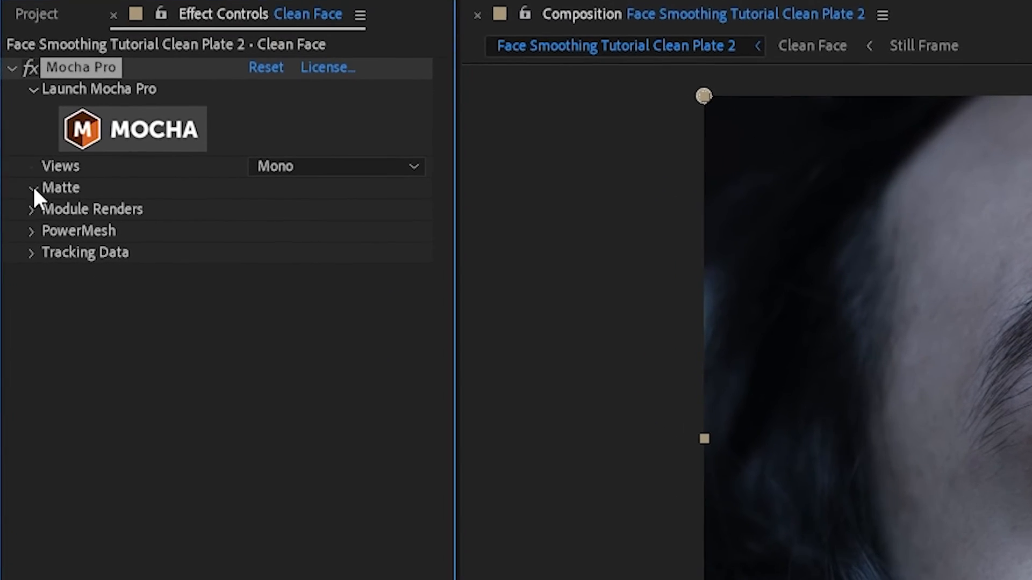
Step: Enable Apply Matte for the Clean Face layer's Mocha Pro effect, then collapse its Launch and Matte settings
{"action": "left_click", "coordinate": [29, 221]}
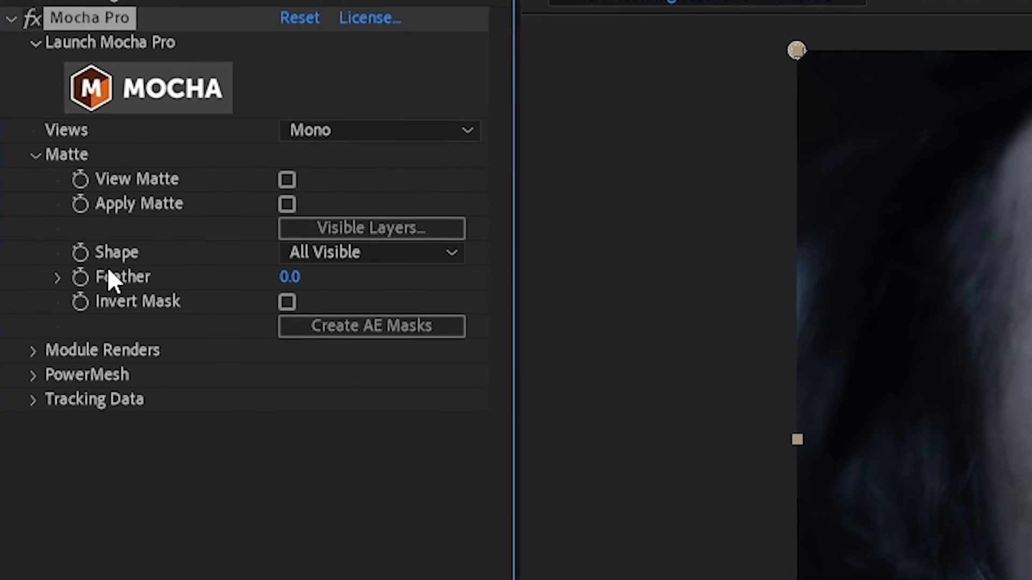
{"action": "left_click", "coordinate": [289, 203]}
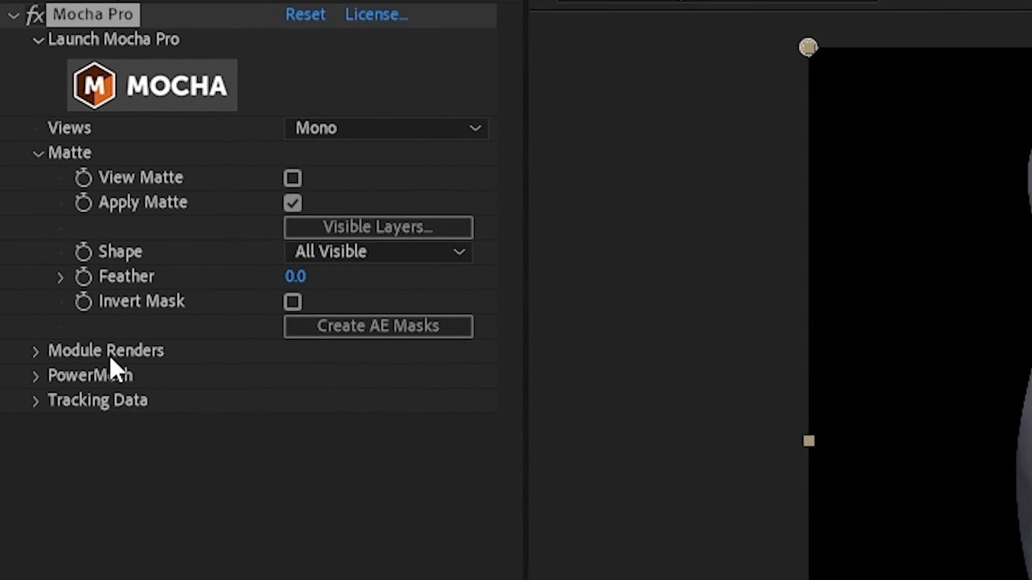
{"action": "left_click", "coordinate": [35, 41]}
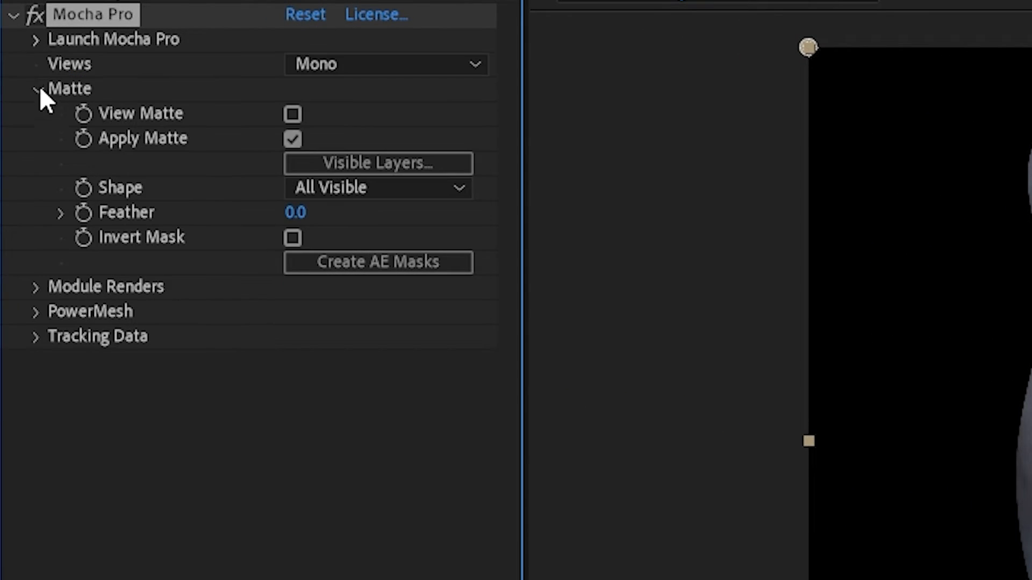
{"action": "left_click", "coordinate": [37, 89]}
{"action": "left_click", "coordinate": [43, 38]}
{"action": "left_click", "coordinate": [43, 37]}
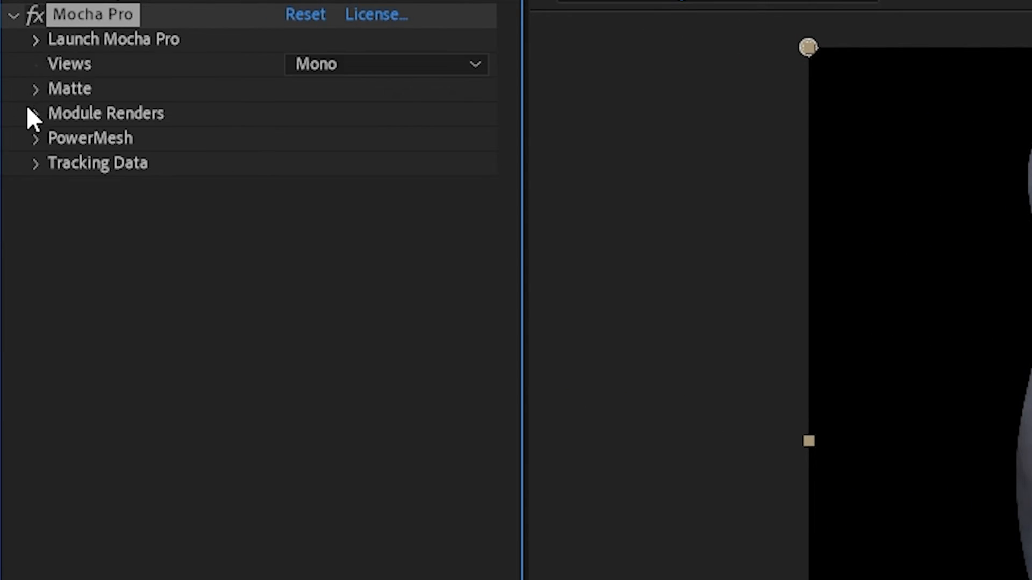
Step: Set the Mocha Pro module to Stabilize: Warp with High warp quality and enable its render
{"action": "left_click", "coordinate": [36, 115]}
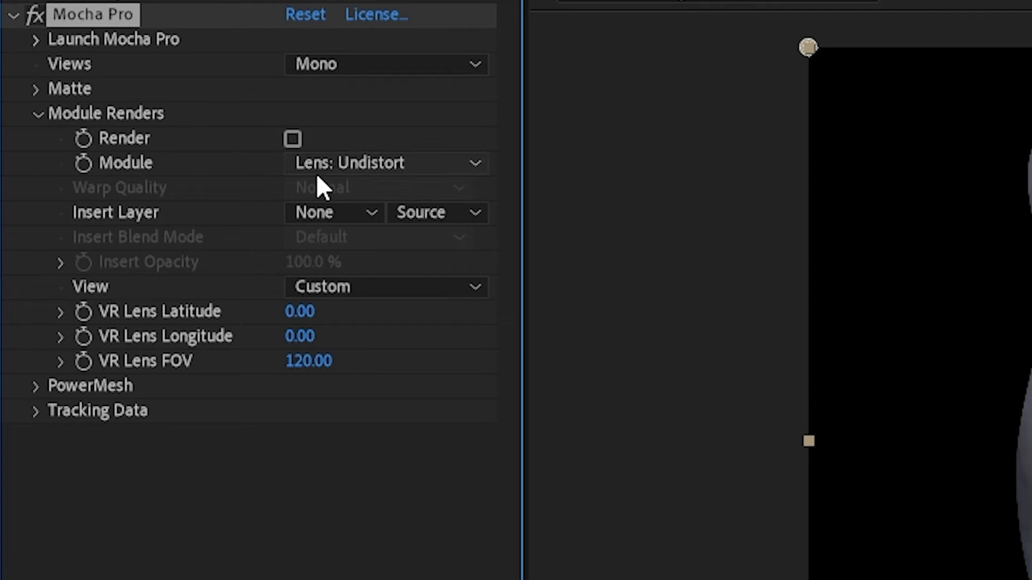
{"action": "left_click", "coordinate": [345, 163]}
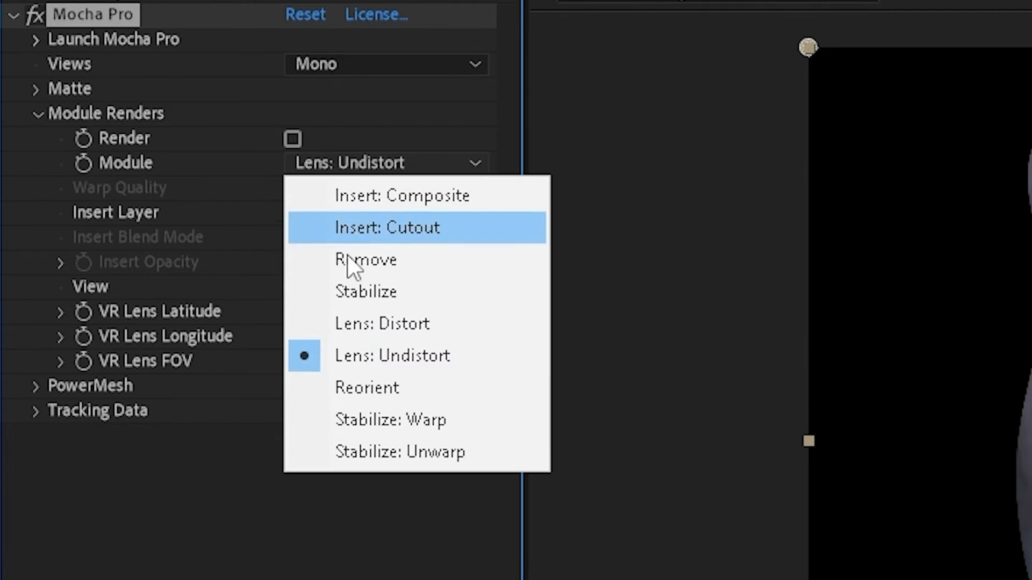
{"action": "left_click", "coordinate": [356, 420]}
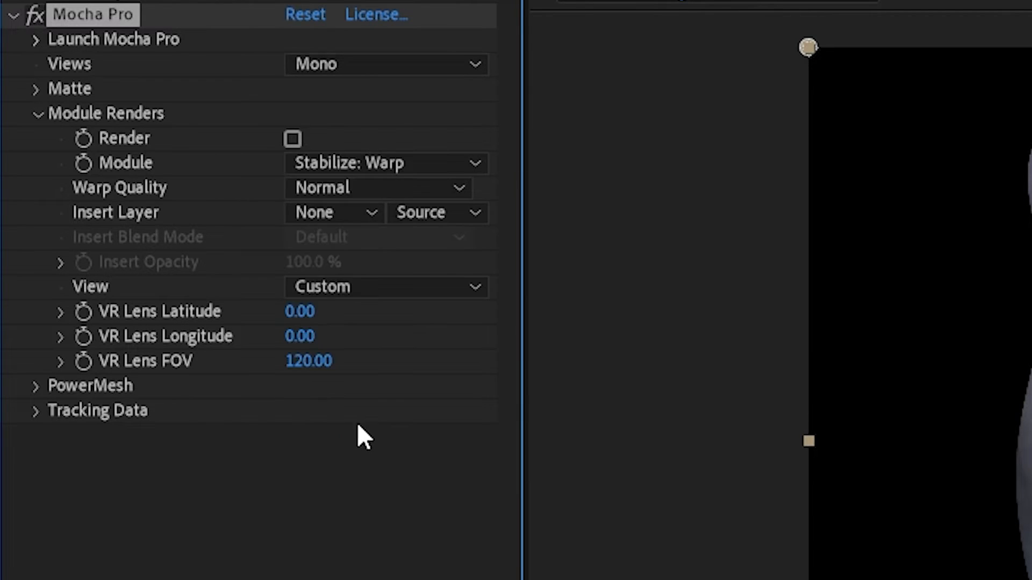
{"action": "left_click", "coordinate": [321, 189]}
{"action": "left_click", "coordinate": [330, 282]}
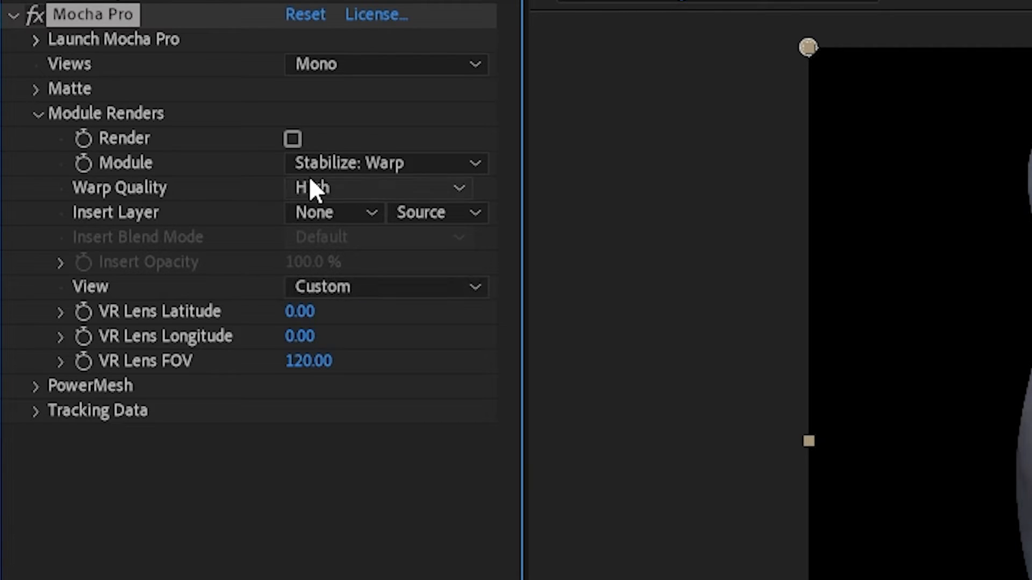
{"action": "left_click", "coordinate": [294, 140]}
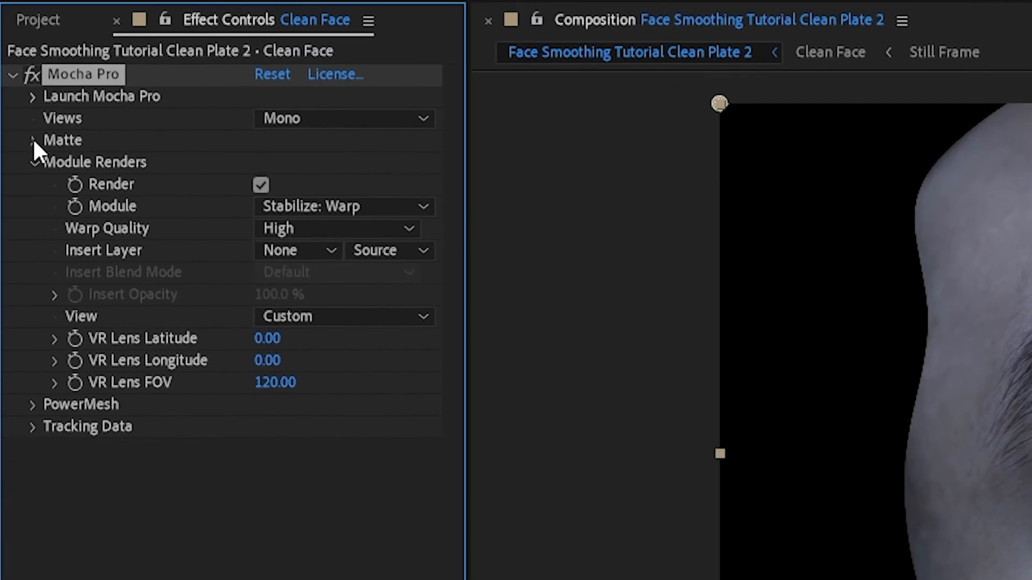
Step: Raise the feather of the Clean Face layer's Mocha Pro matte to 27.0
{"action": "left_click", "coordinate": [33, 139]}
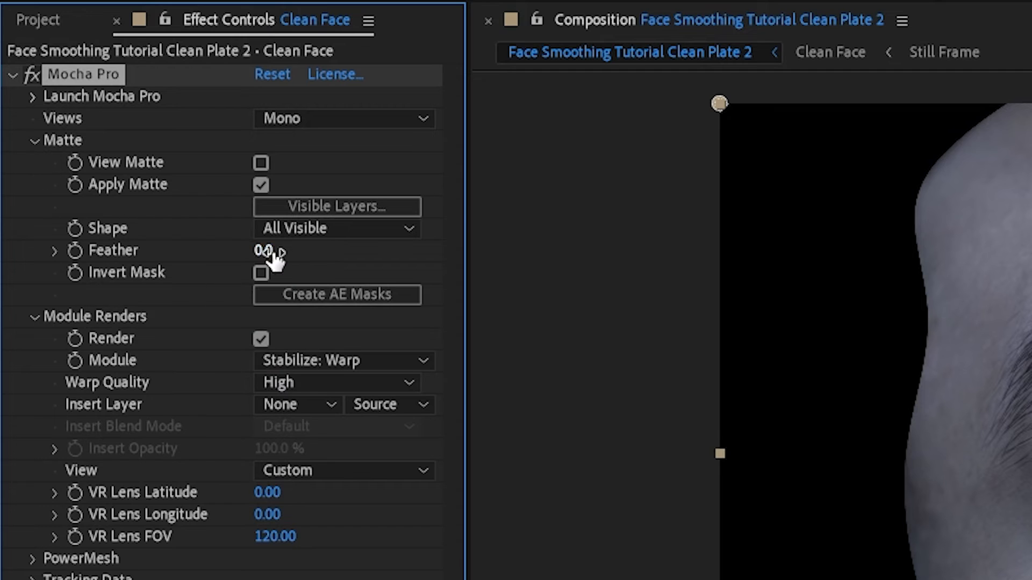
{"action": "left_click_drag", "start_coordinate": [267, 253], "coordinate": [308, 256]}
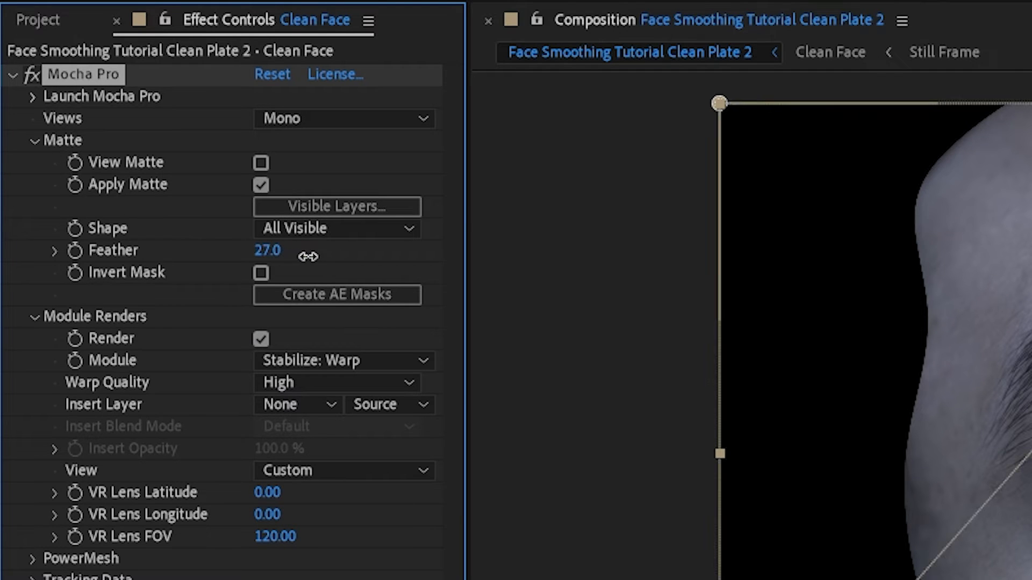